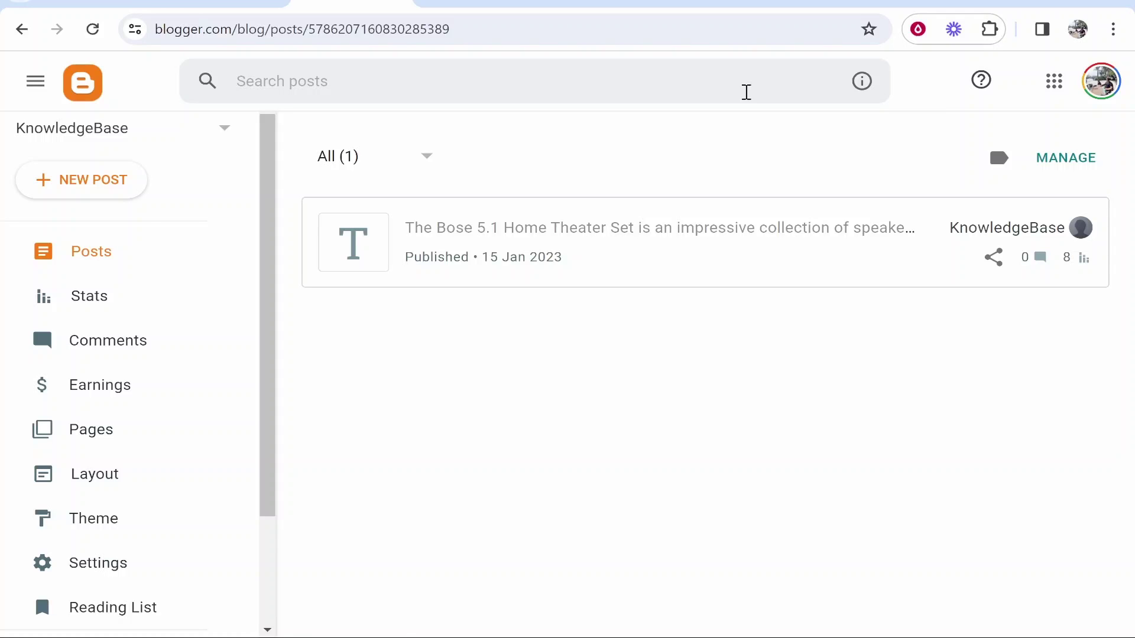
- Start a new Blogger post, then bring up the ChatGPT gym headphones article
{"action": "left_click", "coordinate": [87, 182]}
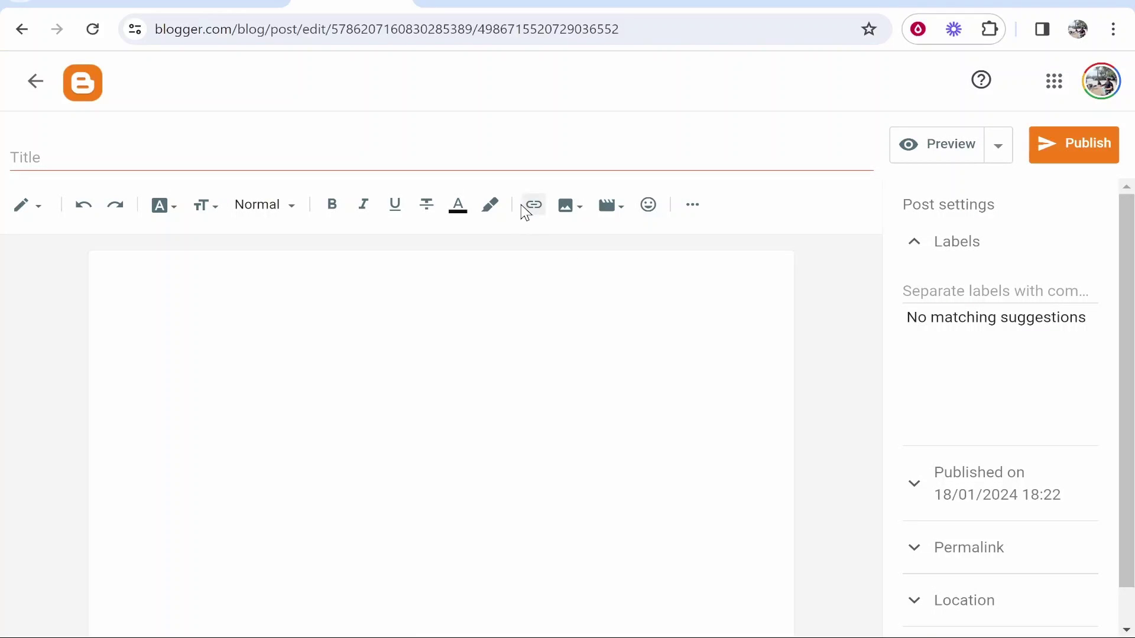
{"action": "left_click", "coordinate": [648, 6]}
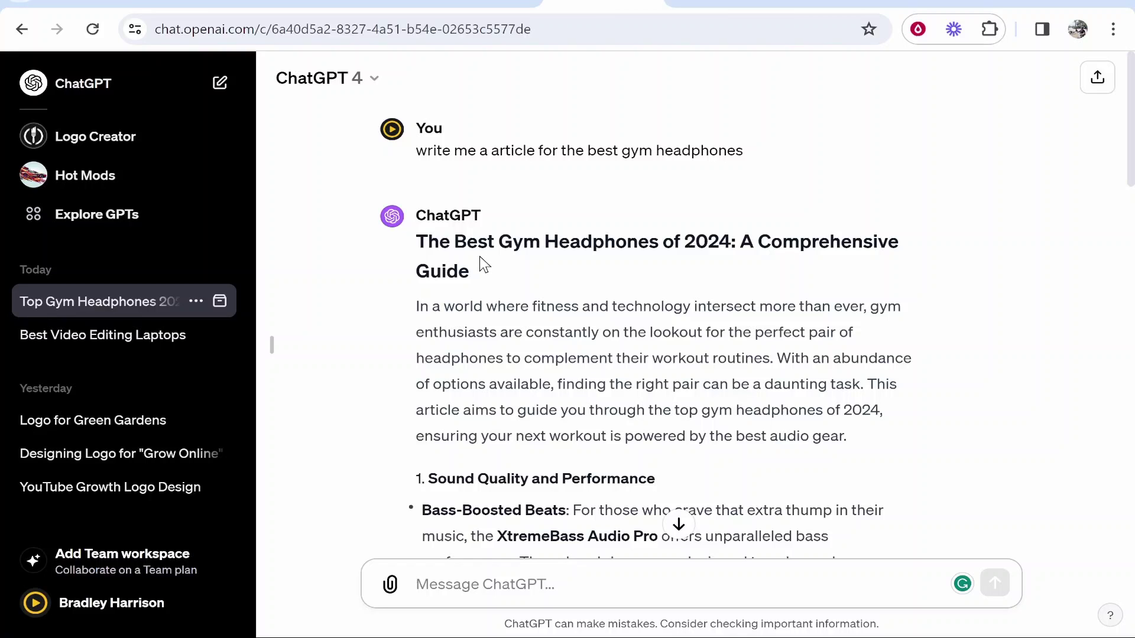
- Select and copy the ChatGPT heading 'The Best Gym Headphones of 2024'
{"action": "left_click_drag", "start_coordinate": [479, 271], "coordinate": [441, 255]}
{"action": "left_click", "coordinate": [511, 276]}
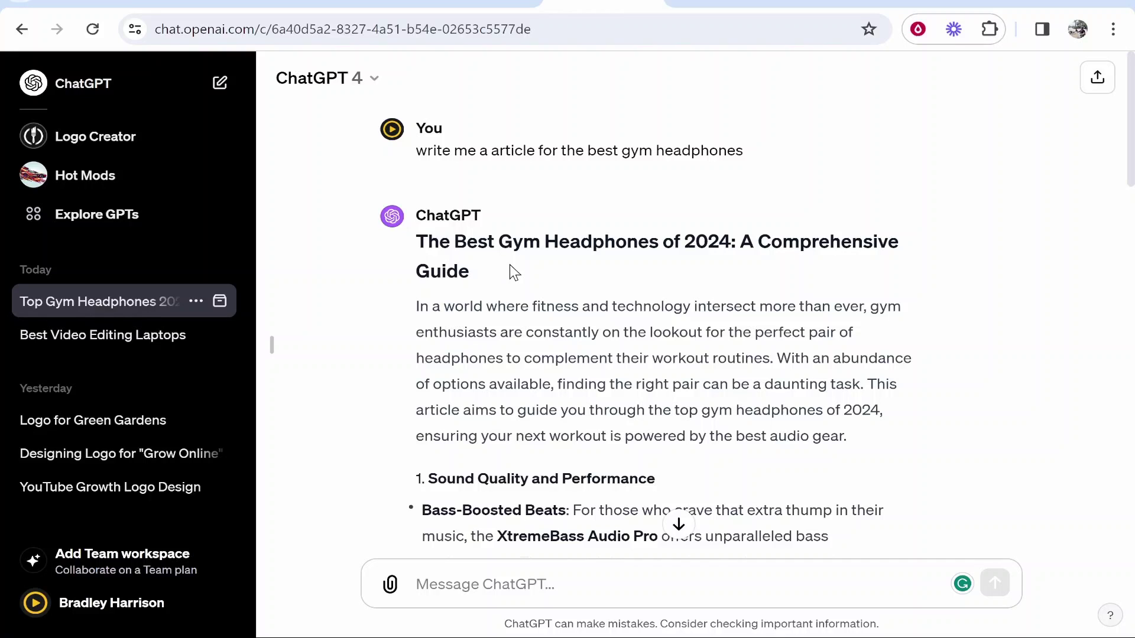
{"action": "left_click_drag", "start_coordinate": [480, 275], "coordinate": [743, 250]}
{"action": "left_click", "coordinate": [421, 247]}
{"action": "left_click", "coordinate": [593, 275]}
- Paste the heading as plain text into the Blogger post title, then select the ChatGPT article body
{"action": "left_click", "coordinate": [478, 3]}
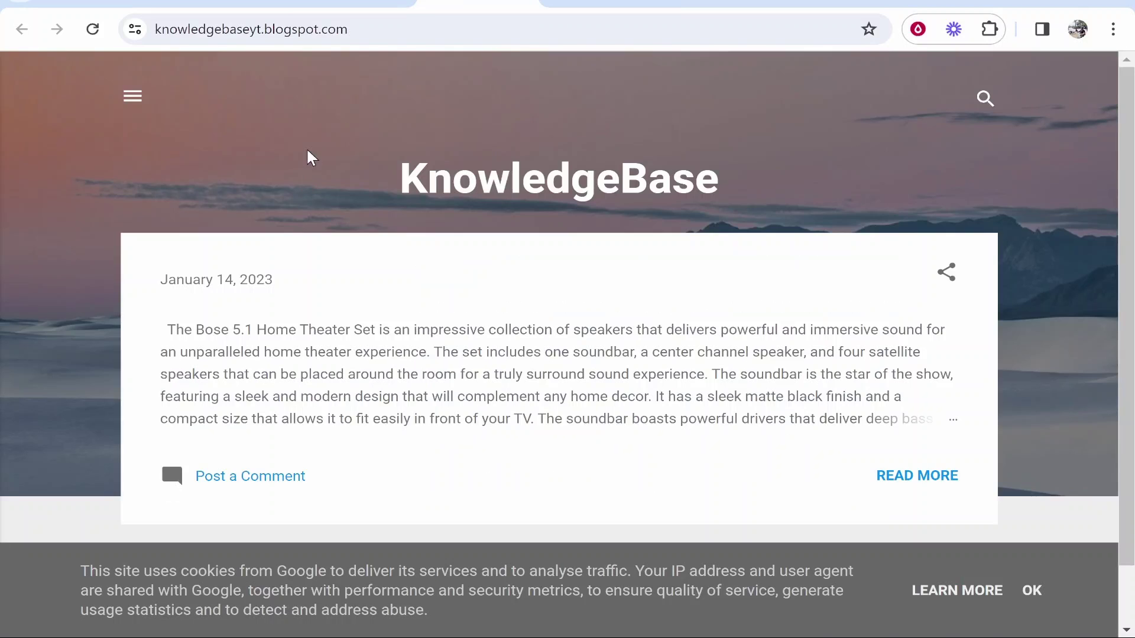
{"action": "left_click", "coordinate": [352, 3]}
{"action": "left_click", "coordinate": [243, 152]}
{"action": "right_click", "coordinate": [228, 157]}
{"action": "left_click", "coordinate": [347, 357]}
{"action": "left_click", "coordinate": [603, 3]}
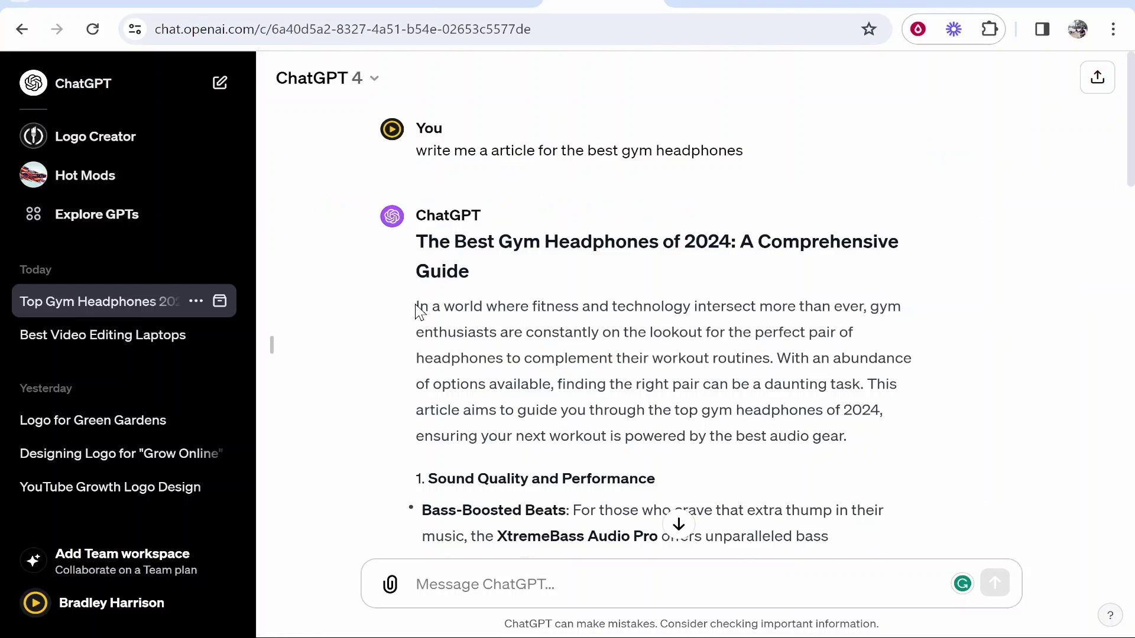
{"action": "left_click_drag", "start_coordinate": [418, 307], "coordinate": [780, 488]}
- Copy the ChatGPT article and paste it into the empty Blogger post body, then scroll through to check it
{"action": "right_click", "coordinate": [648, 385]}
{"action": "left_click", "coordinate": [220, 124]}
{"action": "left_click", "coordinate": [352, 4]}
{"action": "right_click", "coordinate": [232, 356]}
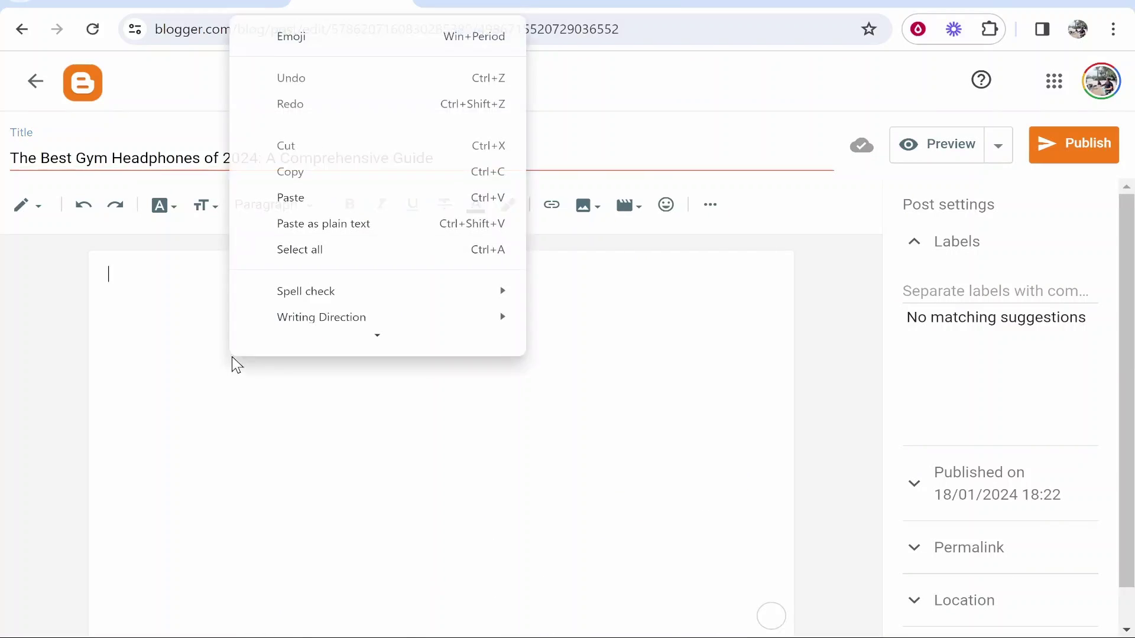
{"action": "left_click", "coordinate": [291, 190]}
{"action": "scroll", "coordinate": [355, 355], "scroll_direction": "up", "scroll_amount": 10}
{"action": "scroll", "coordinate": [352, 340], "scroll_direction": "up", "scroll_amount": 3}
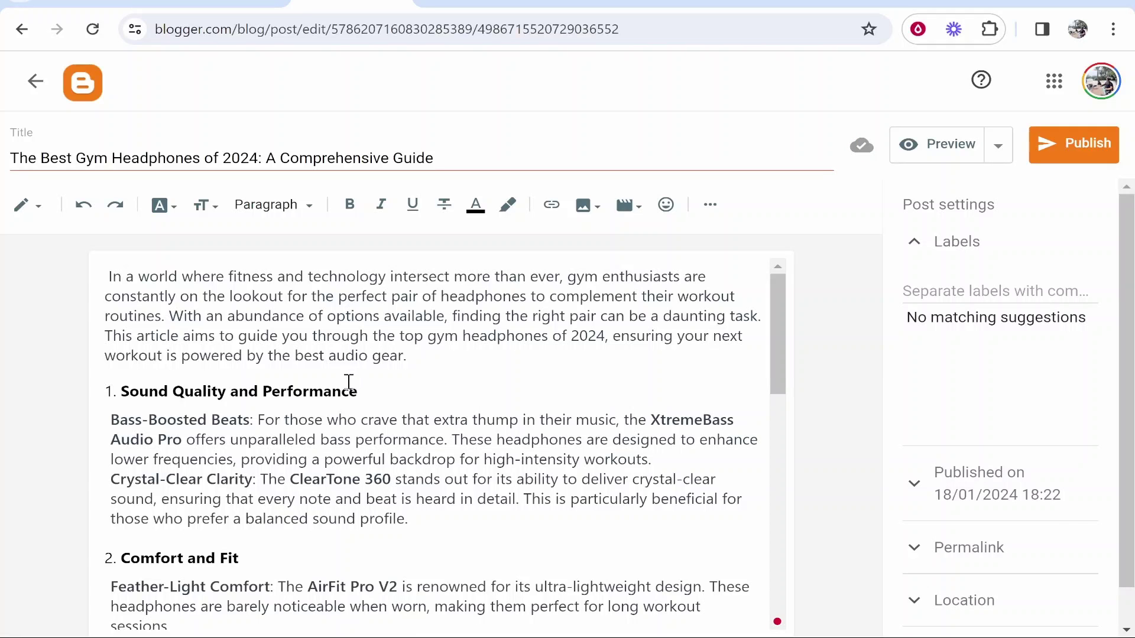
{"action": "scroll", "coordinate": [481, 463], "scroll_direction": "down", "scroll_amount": 10}
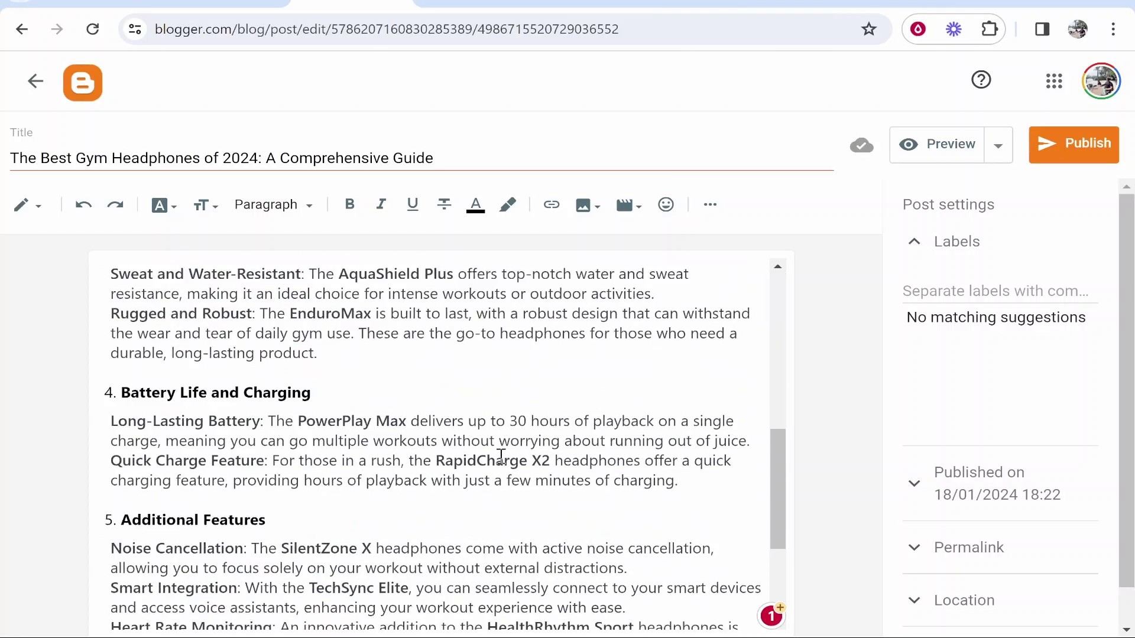
{"action": "scroll", "coordinate": [505, 455], "scroll_direction": "up", "scroll_amount": 10}
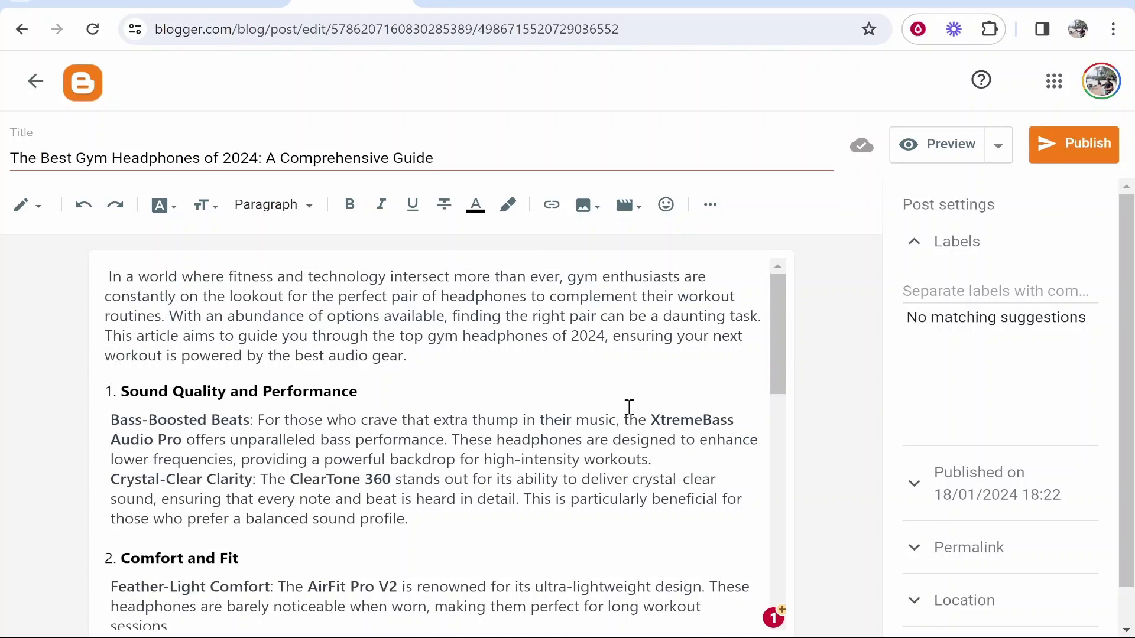
- Move to the tab showing the 'amazon associates' search
{"action": "left_click", "coordinate": [729, 3]}
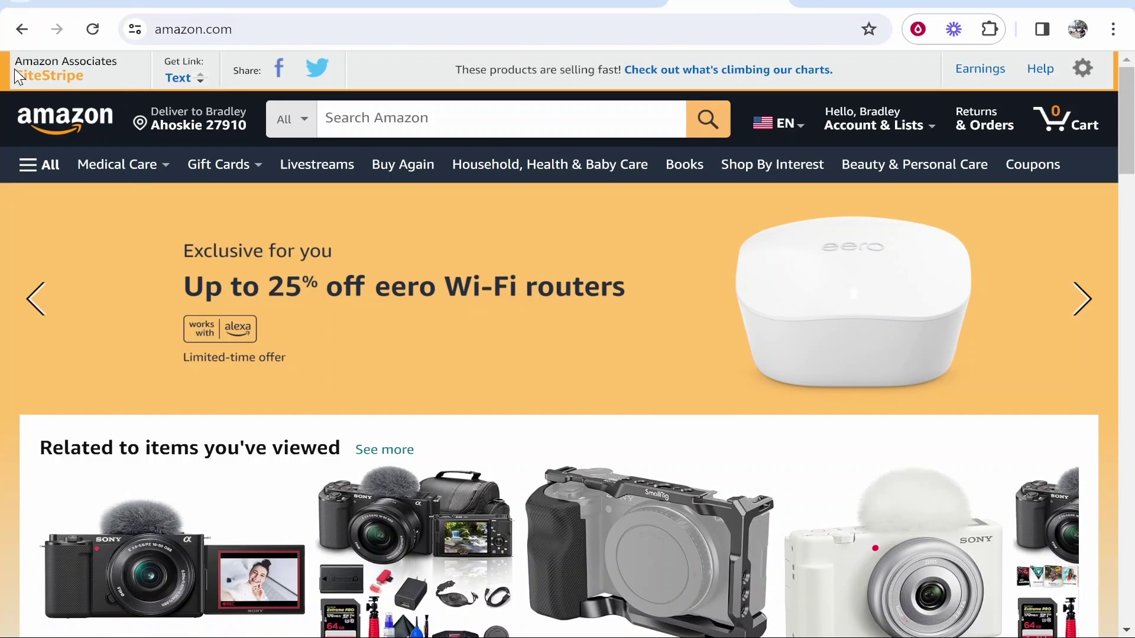
{"action": "left_click_drag", "start_coordinate": [12, 61], "coordinate": [128, 63]}
{"action": "left_click", "coordinate": [131, 66]}
- Find the Amazon Affiliates result in the Google results for 'amazon associates'
{"action": "left_click", "coordinate": [345, 4]}
{"action": "scroll", "coordinate": [327, 385], "scroll_direction": "down", "scroll_amount": 5}
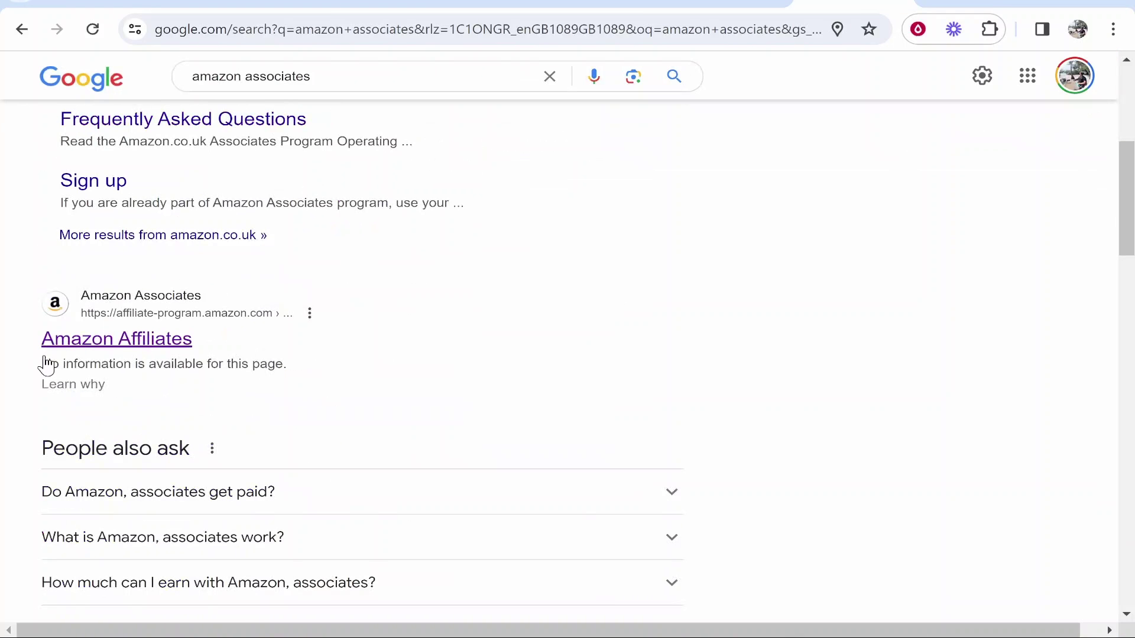
{"action": "left_click_drag", "start_coordinate": [34, 343], "coordinate": [266, 346]}
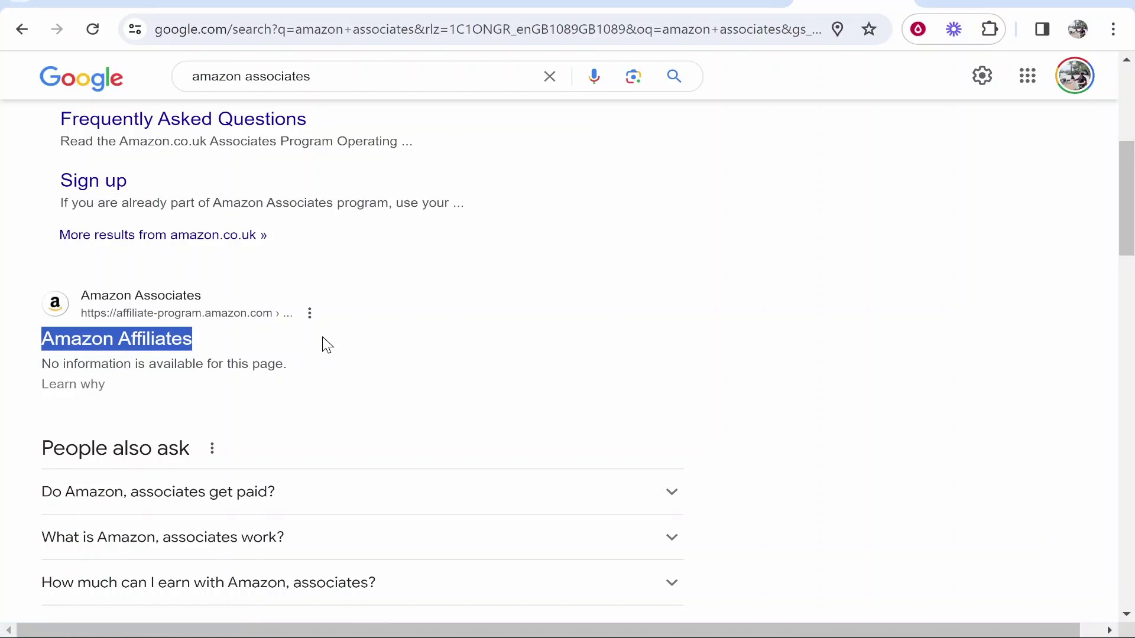
{"action": "left_click", "coordinate": [221, 358]}
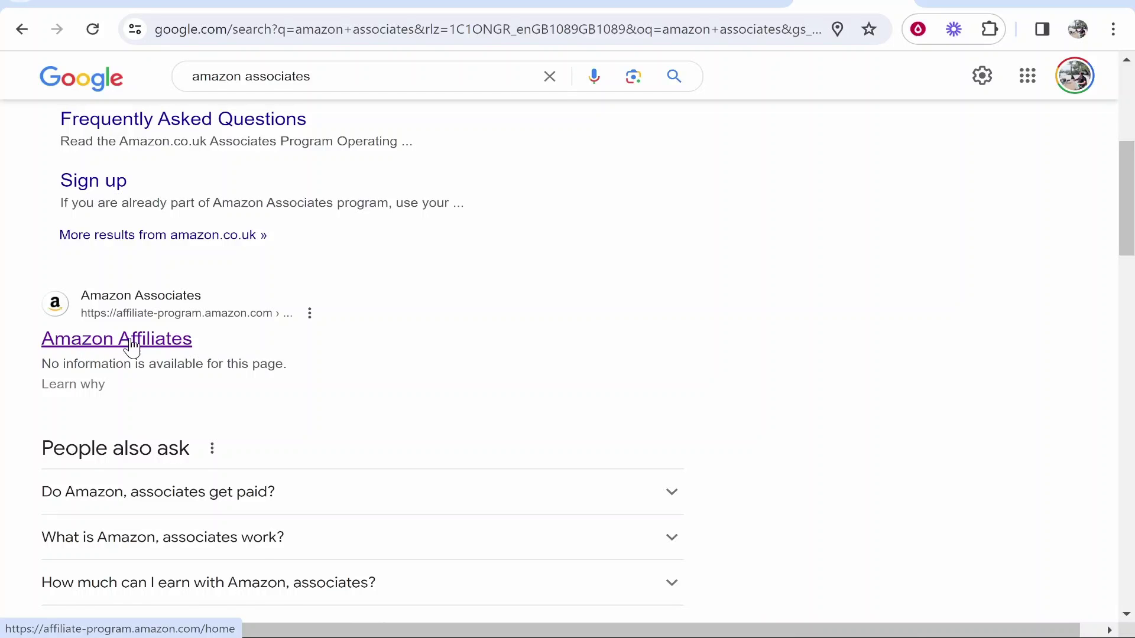
{"action": "scroll", "coordinate": [135, 344], "scroll_direction": "up", "scroll_amount": 5}
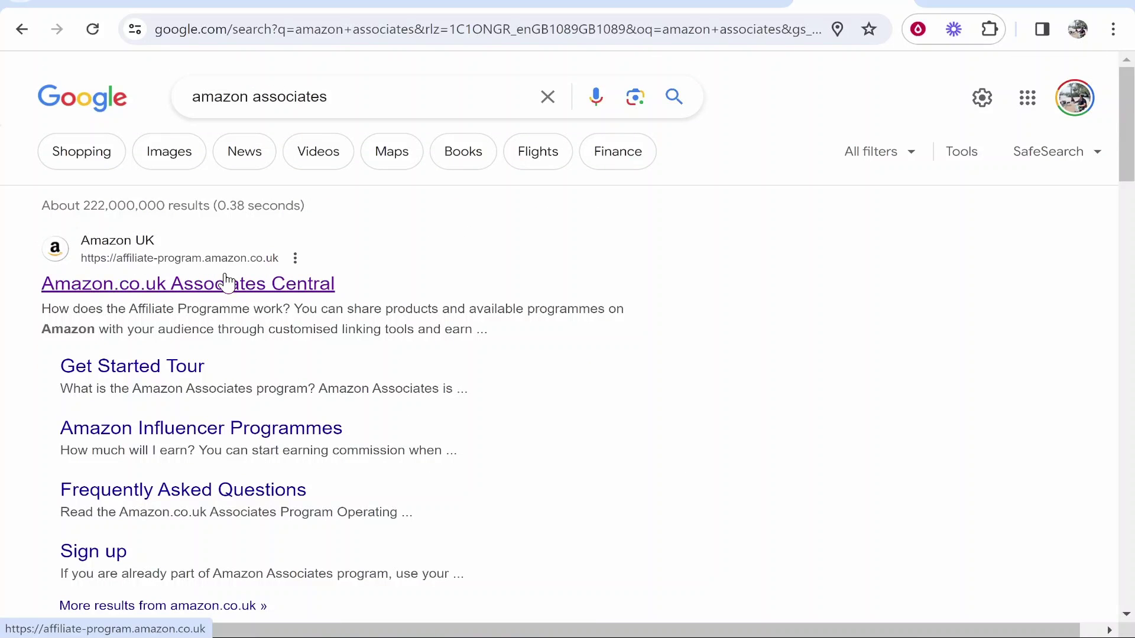
{"action": "scroll", "coordinate": [347, 306], "scroll_direction": "down", "scroll_amount": 5}
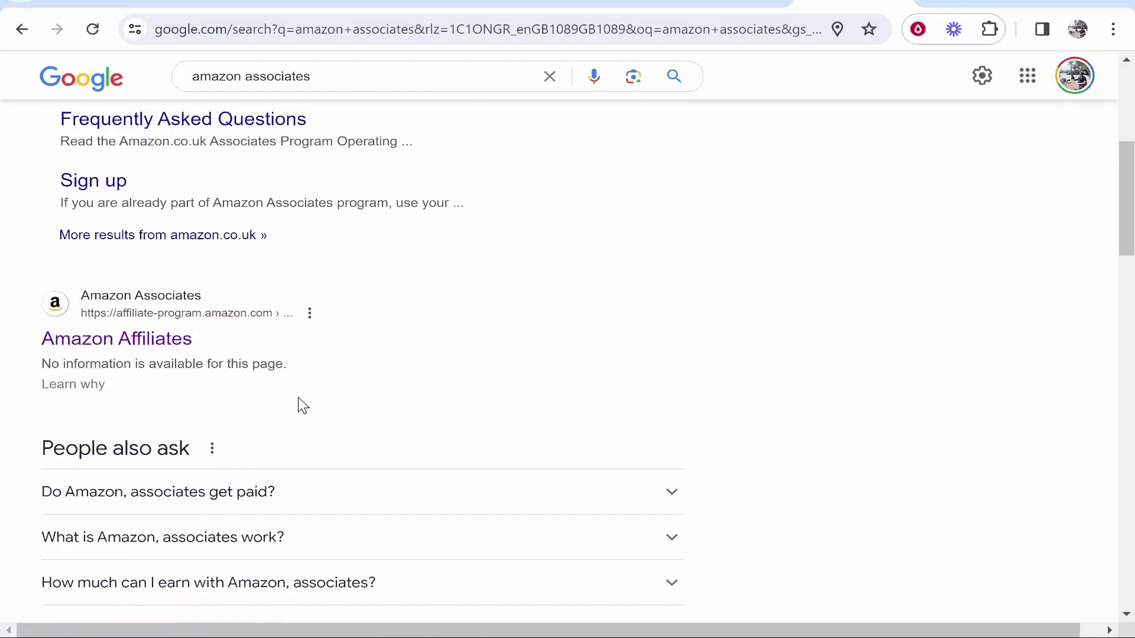
- Open Amazon Affiliates and scroll through the Associates dashboard's earnings overview
{"action": "left_click", "coordinate": [145, 335]}
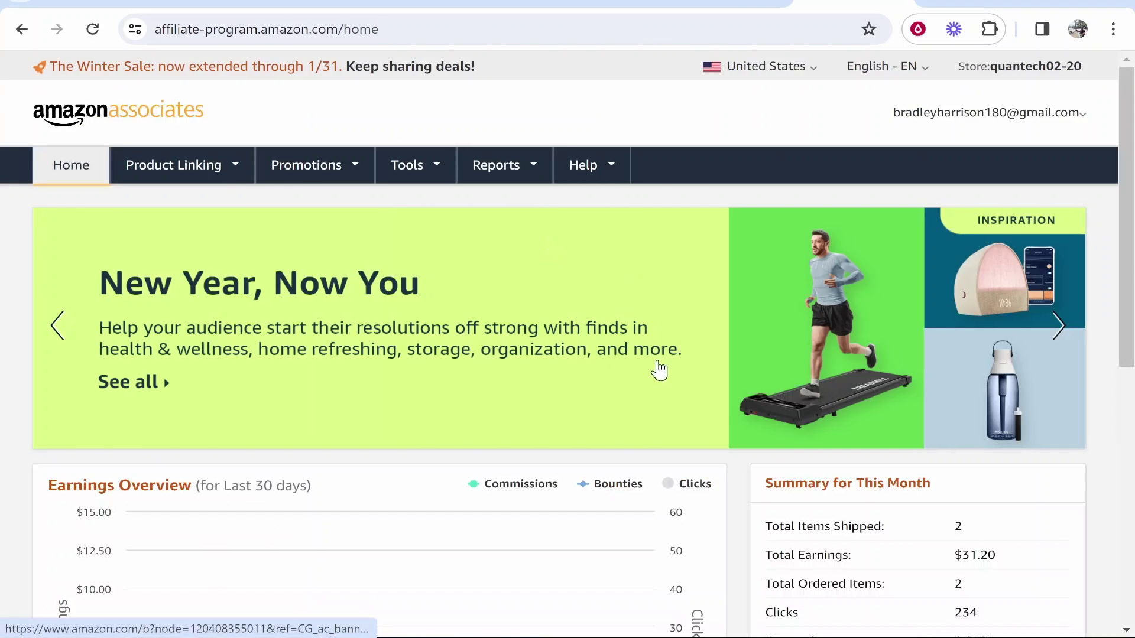
{"action": "scroll", "coordinate": [656, 368], "scroll_direction": "down", "scroll_amount": 5}
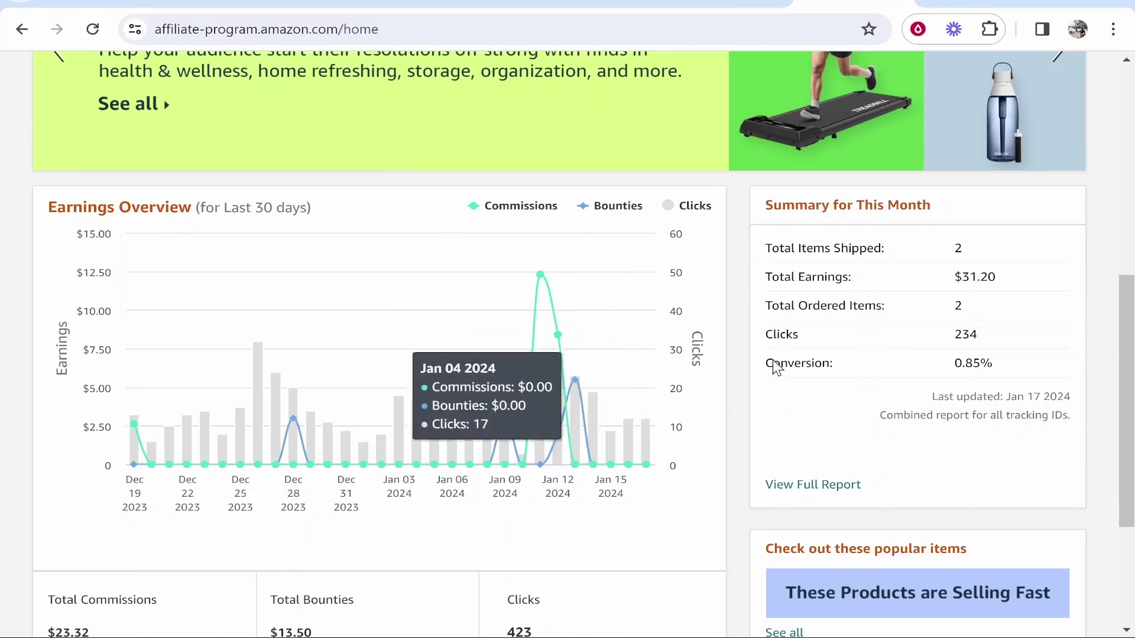
{"action": "scroll", "coordinate": [461, 458], "scroll_direction": "down", "scroll_amount": 1}
{"action": "scroll", "coordinate": [507, 463], "scroll_direction": "down", "scroll_amount": 3}
{"action": "scroll", "coordinate": [507, 463], "scroll_direction": "up", "scroll_amount": 10}
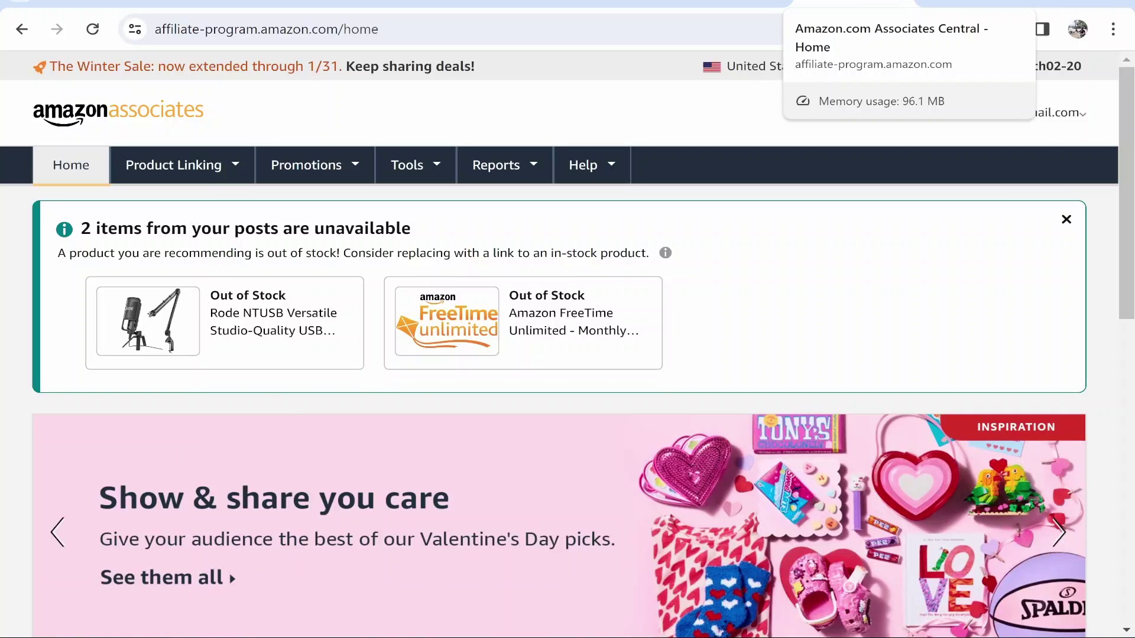
- Copy 'XtremeBass Audio Pro' from the article and search for it on Amazon
{"action": "left_click", "coordinate": [845, 3]}
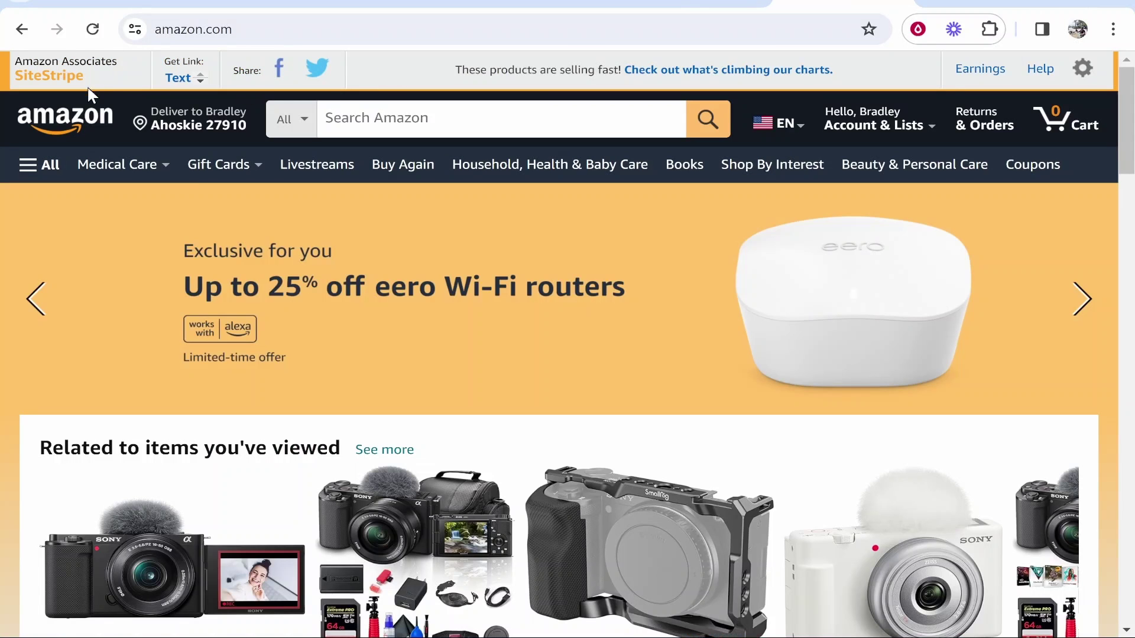
{"action": "left_click", "coordinate": [402, 112]}
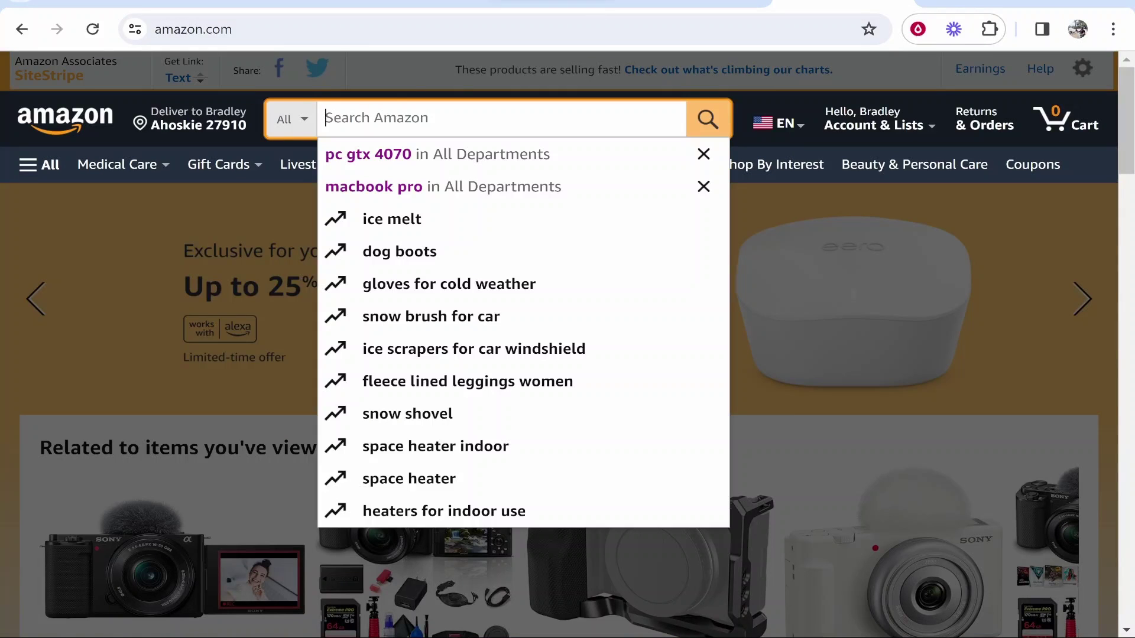
{"action": "left_click", "coordinate": [733, 3]}
{"action": "scroll", "coordinate": [650, 283], "scroll_direction": "up", "scroll_amount": 10}
{"action": "left_click", "coordinate": [651, 284]}
{"action": "scroll", "coordinate": [646, 269], "scroll_direction": "up", "scroll_amount": 10}
{"action": "scroll", "coordinate": [620, 271], "scroll_direction": "up", "scroll_amount": 3}
{"action": "left_click_drag", "start_coordinate": [498, 349], "coordinate": [658, 351]}
{"action": "key", "text": "ctrl+c"}
{"action": "left_click", "coordinate": [839, 3]}
{"action": "key", "text": "ctrl+v"}
{"action": "key", "text": "Return"}
{"action": "scroll", "coordinate": [581, 310], "scroll_direction": "down", "scroll_amount": 5}
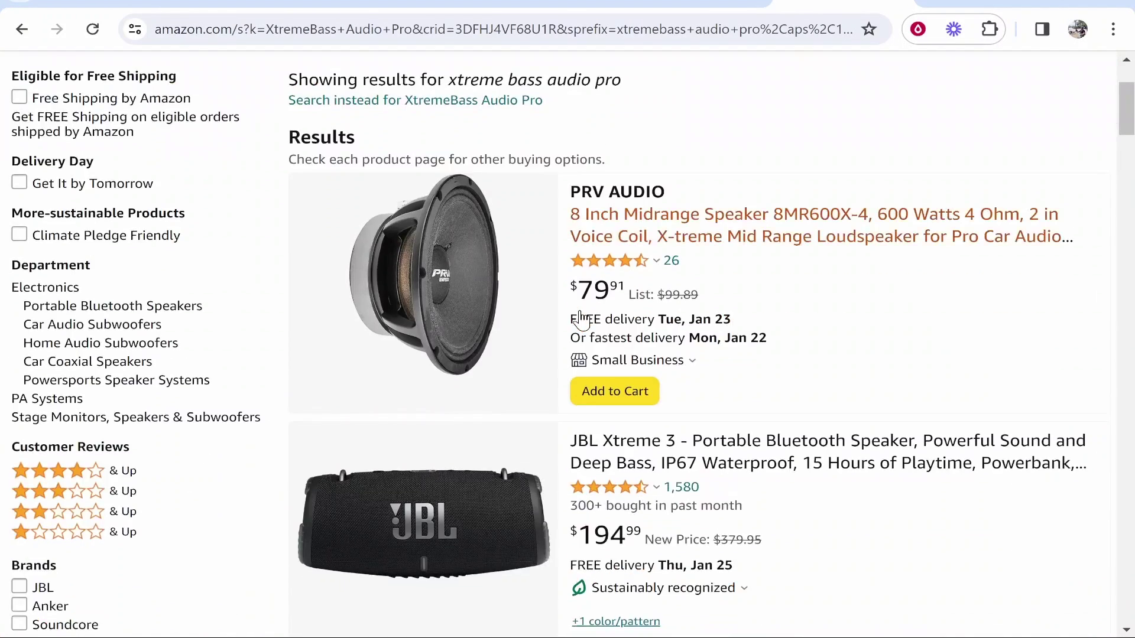
{"action": "scroll", "coordinate": [581, 309], "scroll_direction": "down", "scroll_amount": 2}
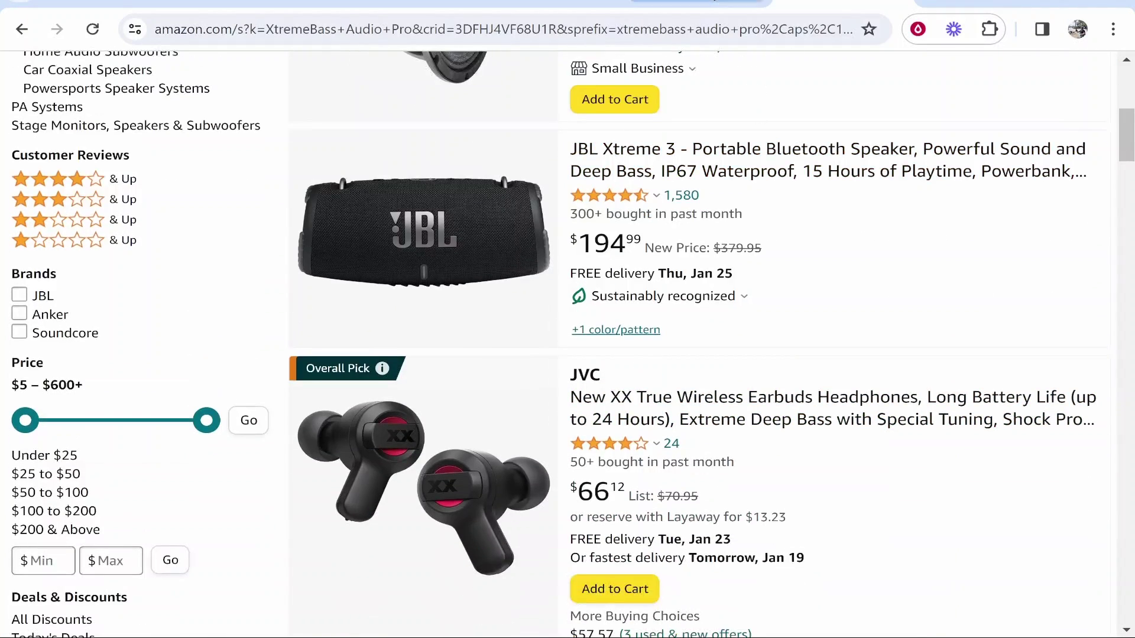
- Copy 'ClearTone 360' from the article, search Amazon for it, then return to ChatGPT
{"action": "key", "text": "ctrl+shift+Tab"}
{"action": "left_click_drag", "start_coordinate": [605, 428], "coordinate": [710, 428]}
{"action": "key", "text": "ctrl+c"}
{"action": "left_click", "coordinate": [839, 4]}
{"action": "scroll", "coordinate": [578, 147], "scroll_direction": "up", "scroll_amount": 7}
{"action": "left_click", "coordinate": [569, 135]}
{"action": "key", "text": "ctrl+a"}
{"action": "key", "text": "ctrl+v"}
{"action": "key", "text": "Return"}
{"action": "scroll", "coordinate": [568, 316], "scroll_direction": "down", "scroll_amount": 3}
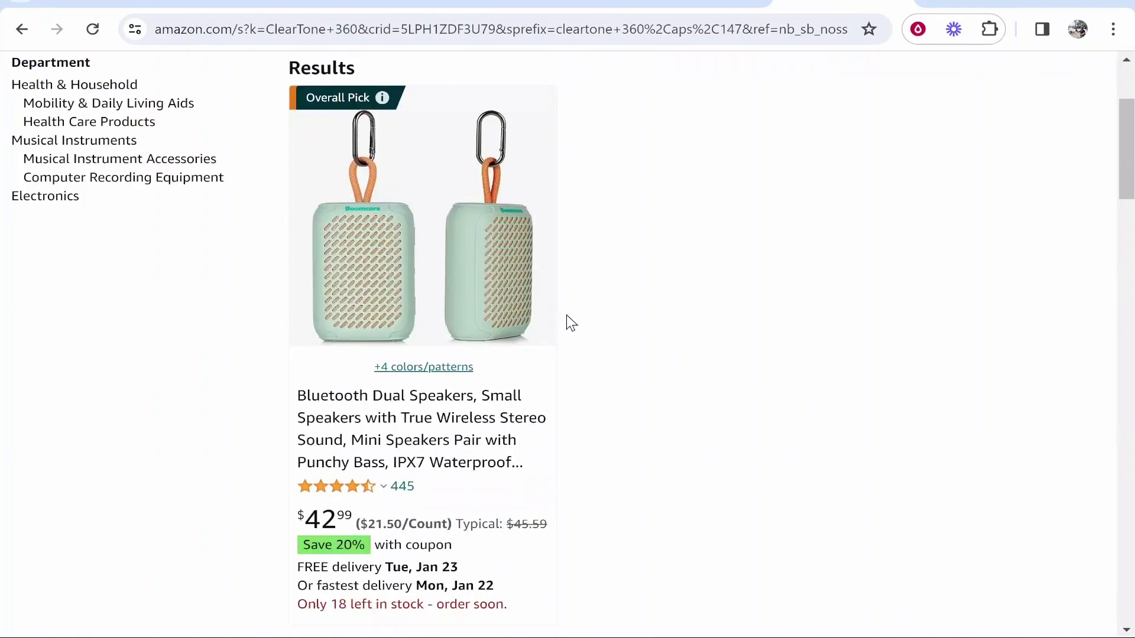
{"action": "key", "text": "ctrl+shift+Tab"}
- Ask ChatGPT to rewrite using Amazon products, then select the Jabra, Beats and JLab entries
{"action": "scroll", "coordinate": [608, 261], "scroll_direction": "down", "scroll_amount": 6}
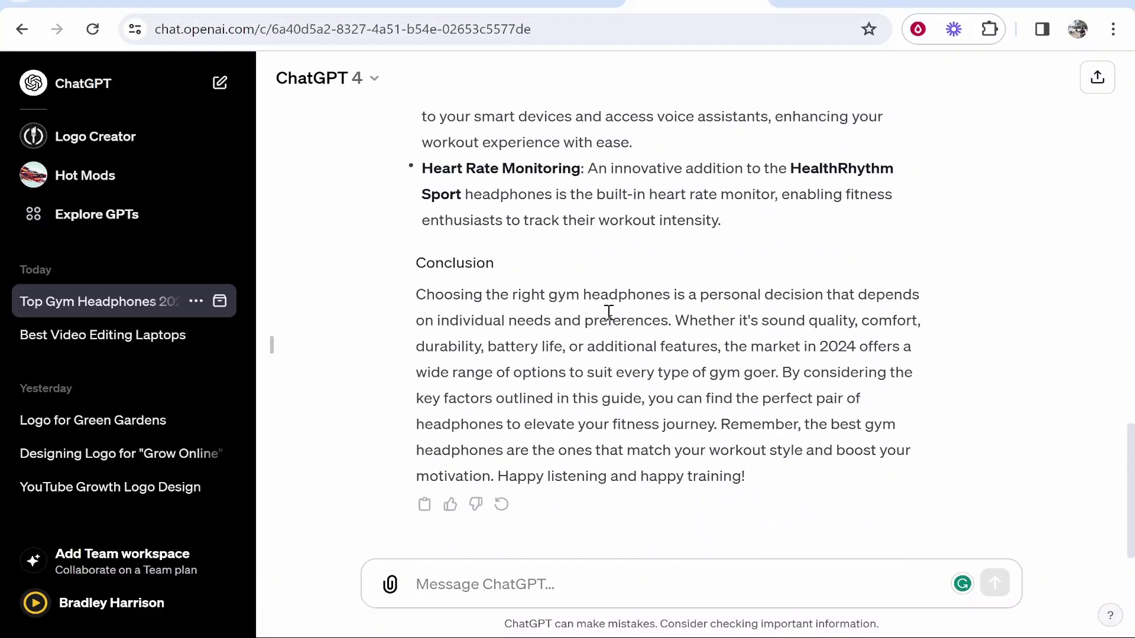
{"action": "left_click", "coordinate": [547, 575]}
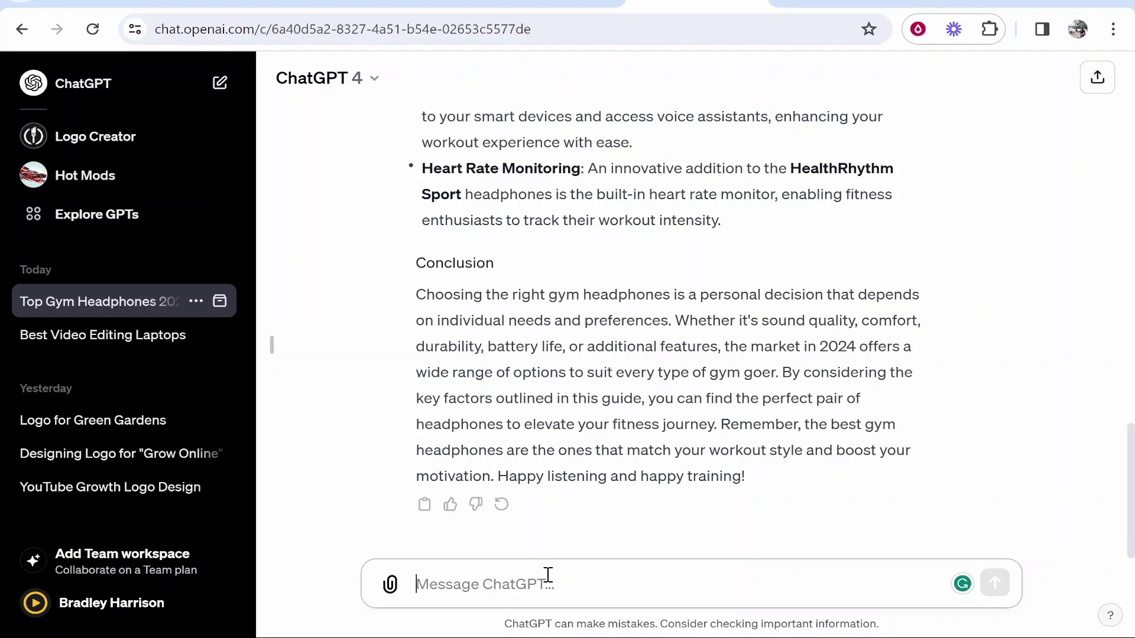
{"action": "type", "text": "re write this article but with products found on amazon"}
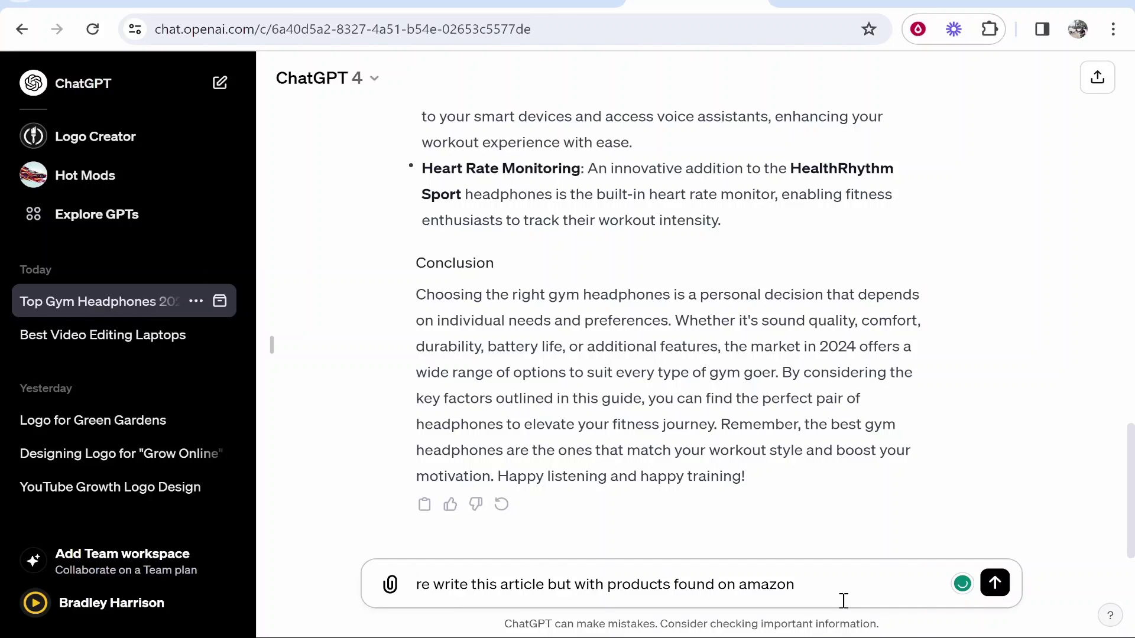
{"action": "key", "text": "Return"}
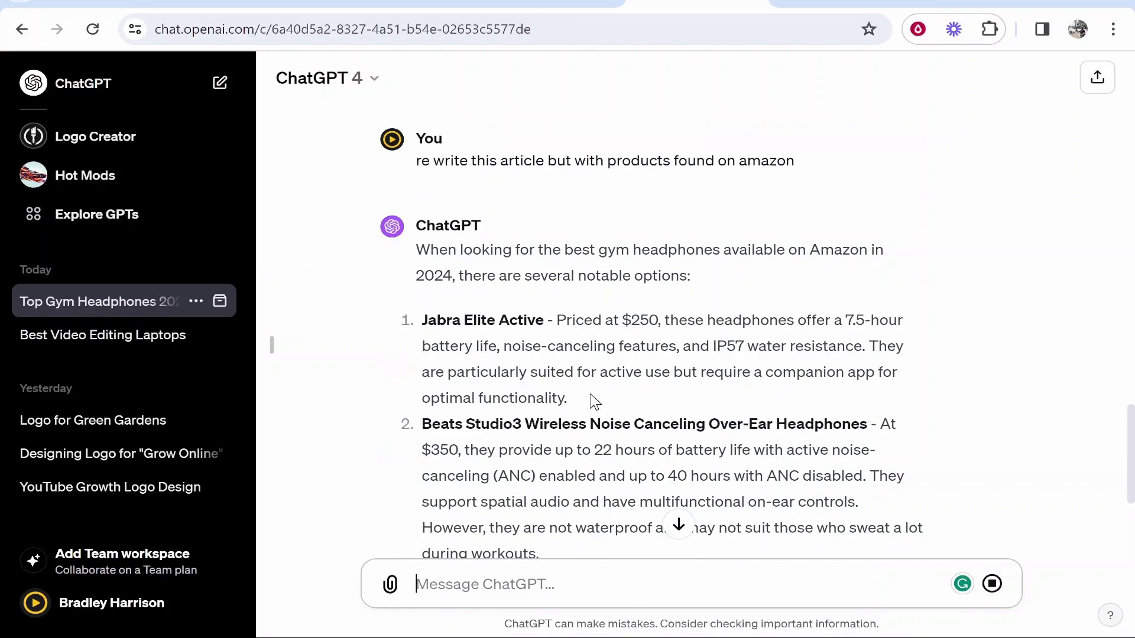
{"action": "left_click_drag", "start_coordinate": [427, 319], "coordinate": [604, 324]}
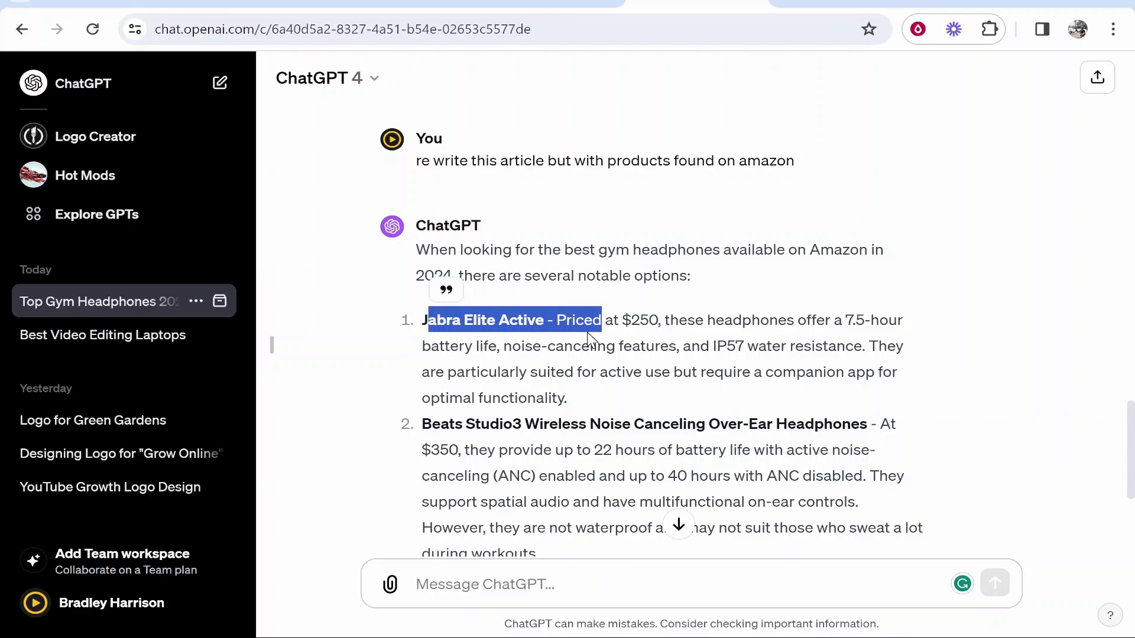
{"action": "left_click", "coordinate": [591, 340]}
{"action": "left_click_drag", "start_coordinate": [427, 324], "coordinate": [885, 491]}
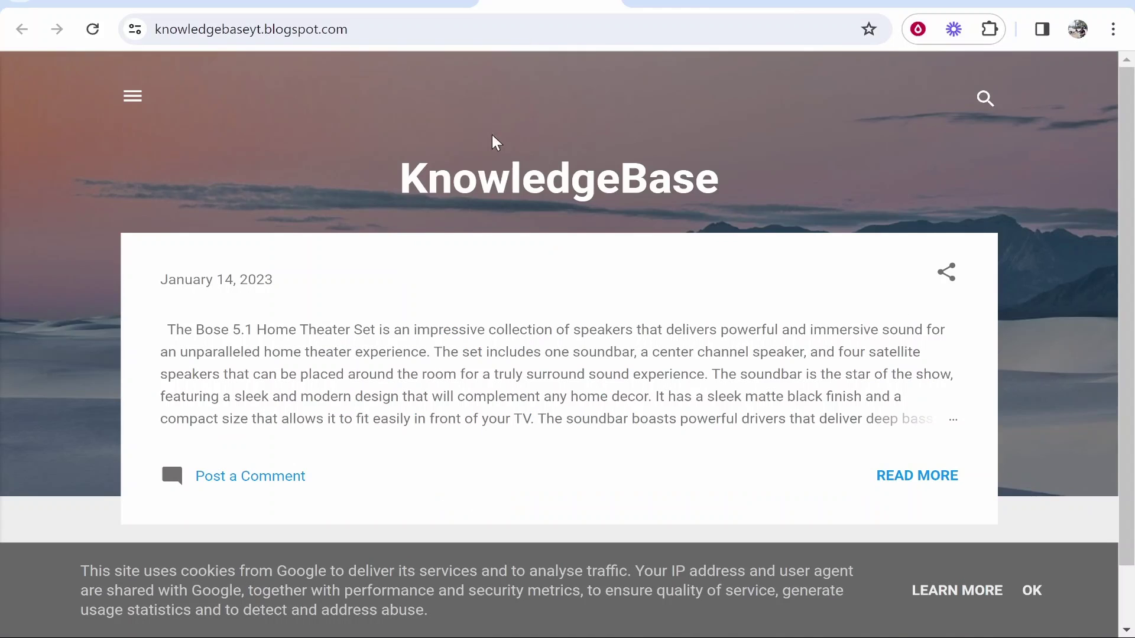
- Replace the entire Blogger post body with the pasted headphone recommendations
{"action": "key", "text": "ctrl+shift+Tab"}
{"action": "key", "text": "ctrl+shift+Tab"}
{"action": "key", "text": "ctrl+a"}
{"action": "key", "text": "ctrl+v"}
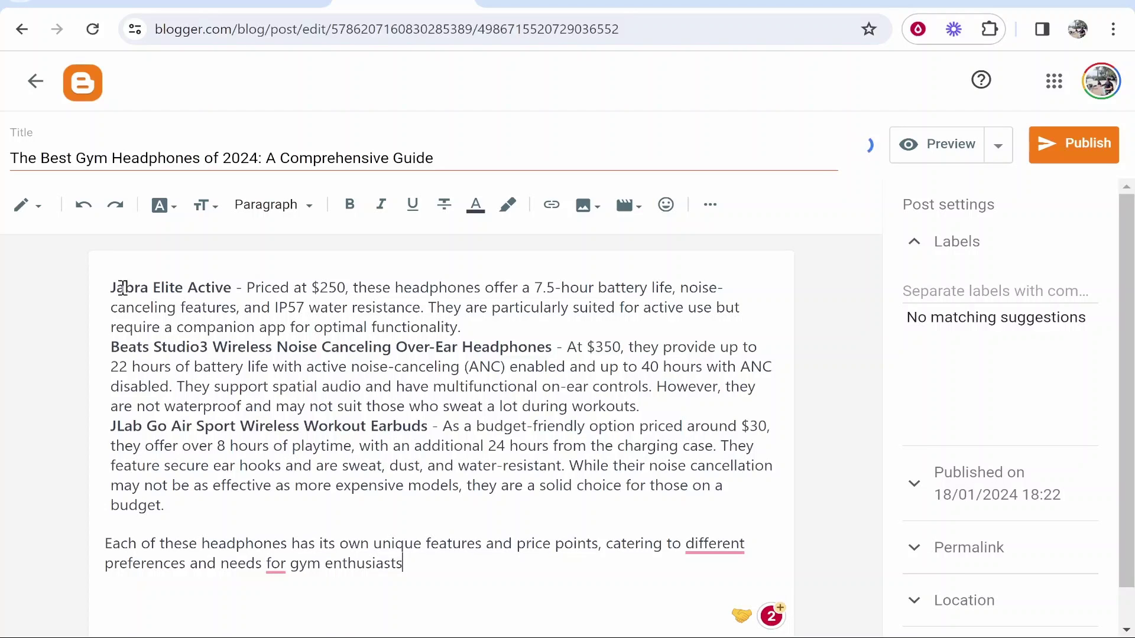
- Select the product name 'Jabra Elite Active' in the post and copy it
{"action": "left_click_drag", "start_coordinate": [113, 287], "coordinate": [203, 287]}
{"action": "left_click", "coordinate": [183, 287]}
{"action": "left_click_drag", "start_coordinate": [114, 287], "coordinate": [236, 287]}
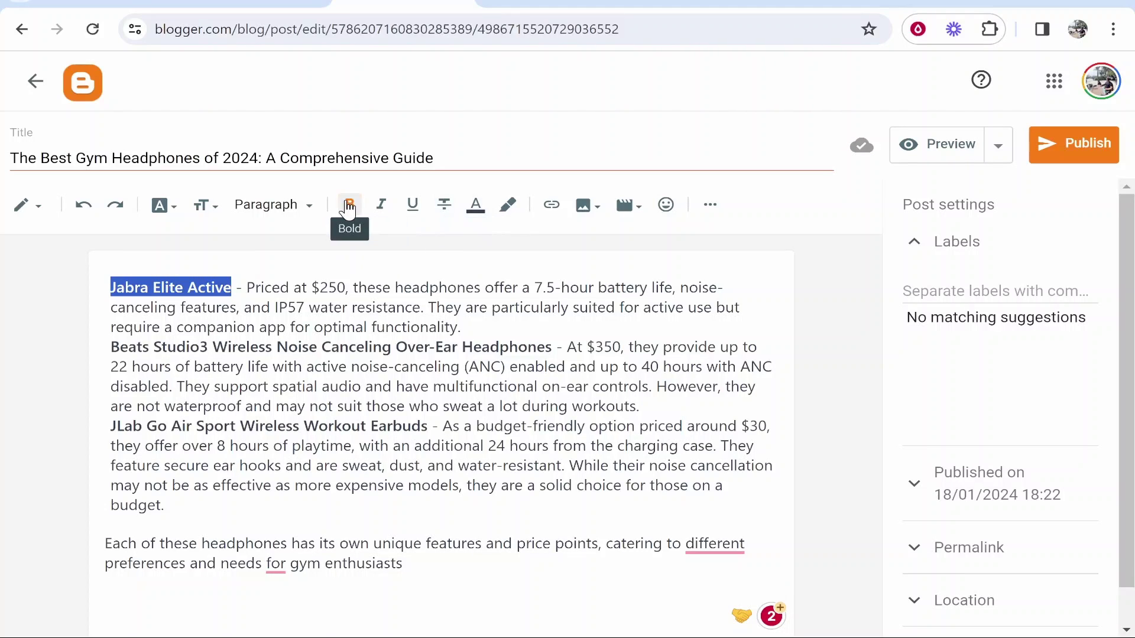
{"action": "left_click", "coordinate": [286, 298]}
{"action": "left_click_drag", "start_coordinate": [233, 288], "coordinate": [110, 288]}
{"action": "left_click", "coordinate": [125, 288]}
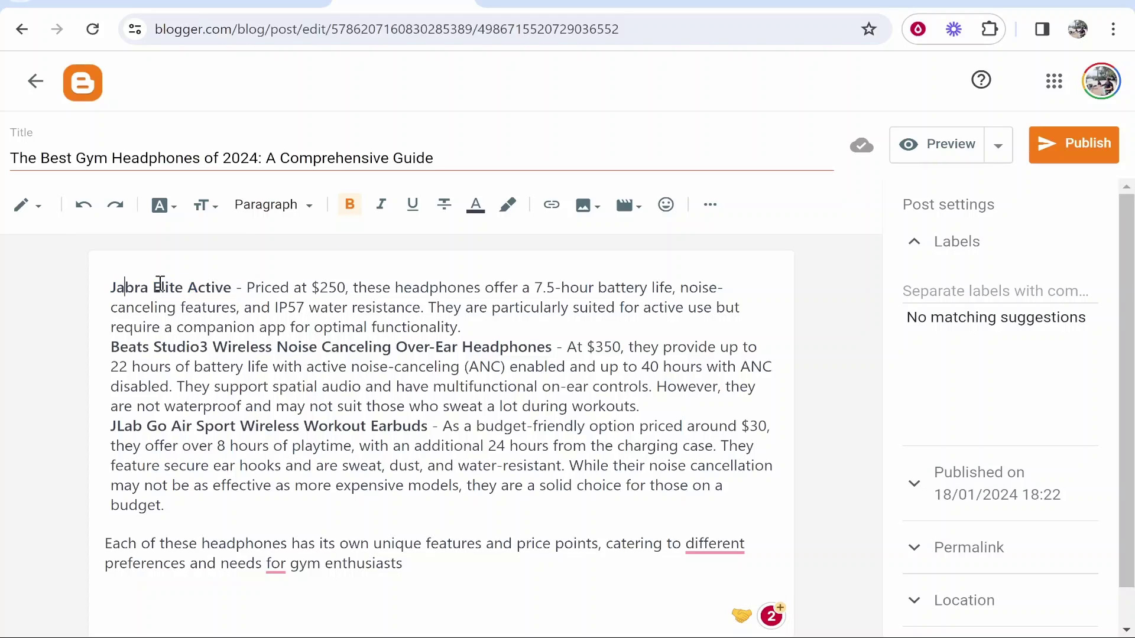
{"action": "left_click_drag", "start_coordinate": [232, 288], "coordinate": [93, 275]}
{"action": "right_click", "coordinate": [133, 294]}
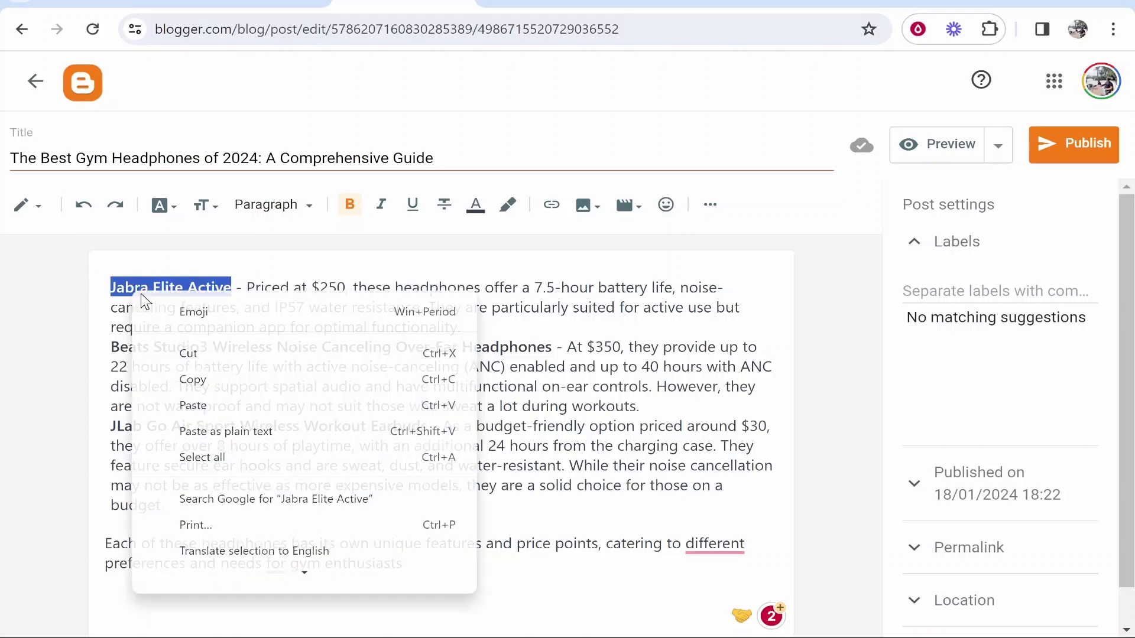
{"action": "left_click", "coordinate": [212, 379]}
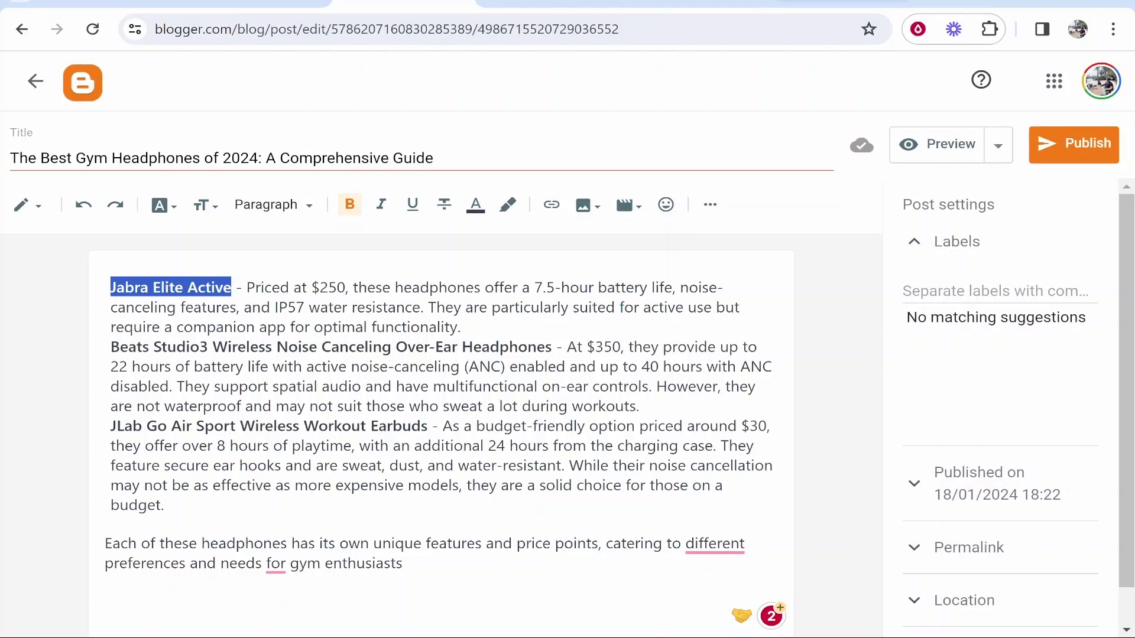
- Search Amazon for 'Jabra Elite Active' and open the Jabra Elite 8 Active product page
{"action": "left_click", "coordinate": [845, 2]}
{"action": "right_click", "coordinate": [384, 118]}
{"action": "left_click", "coordinate": [441, 233]}
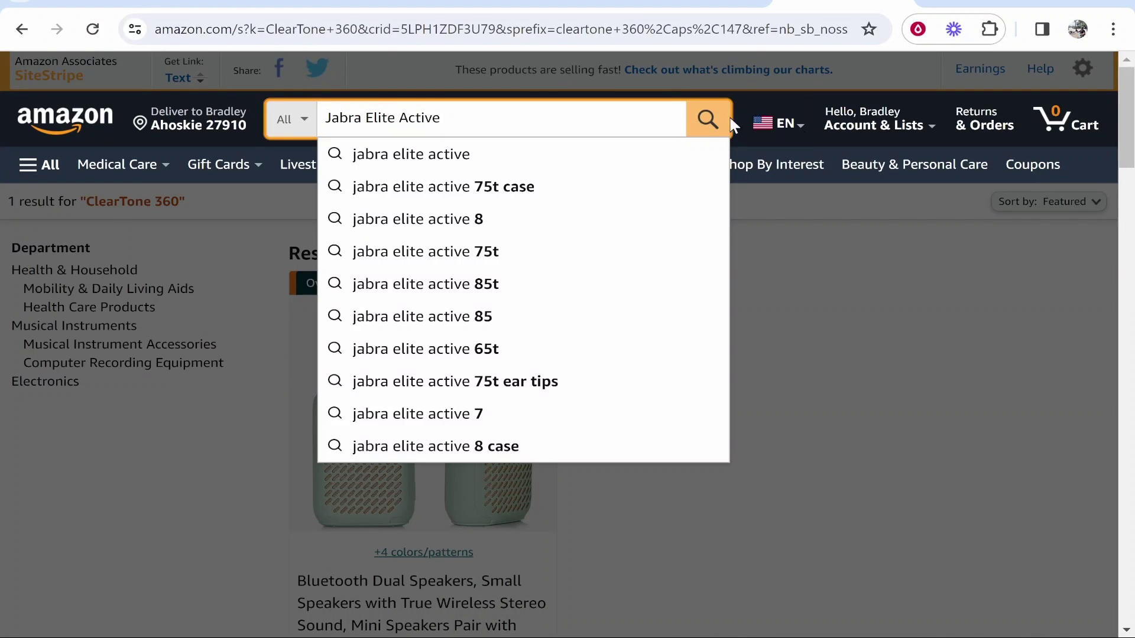
{"action": "left_click", "coordinate": [726, 123]}
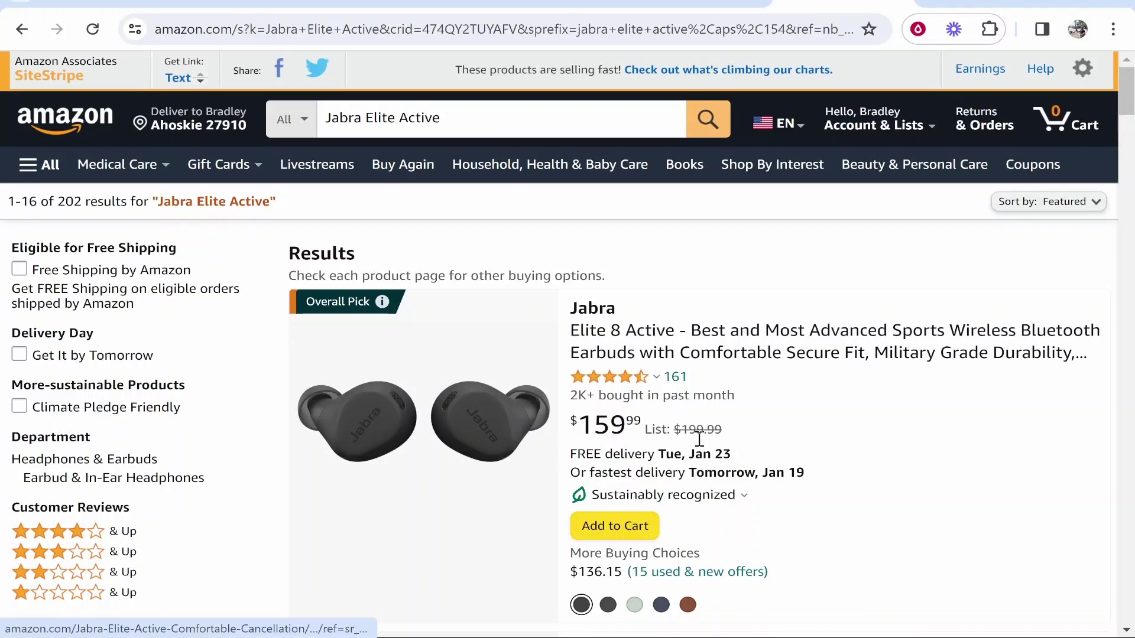
{"action": "left_click", "coordinate": [791, 338]}
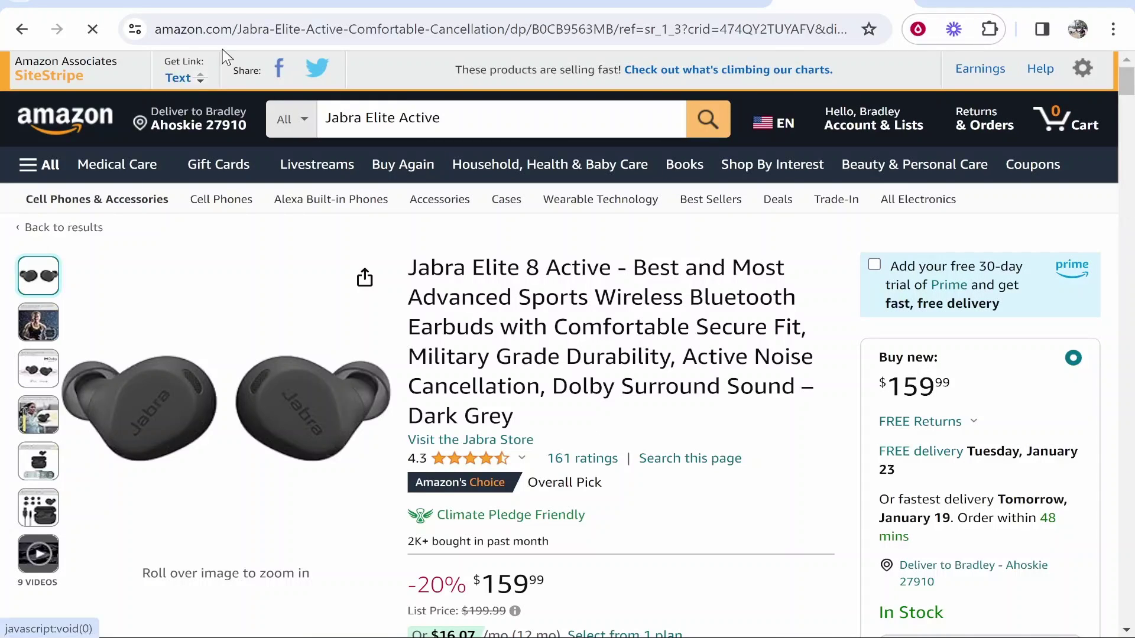
- Copy the product's short affiliate link from SiteStripe Text and return to the Blogger editor
{"action": "left_click", "coordinate": [179, 77]}
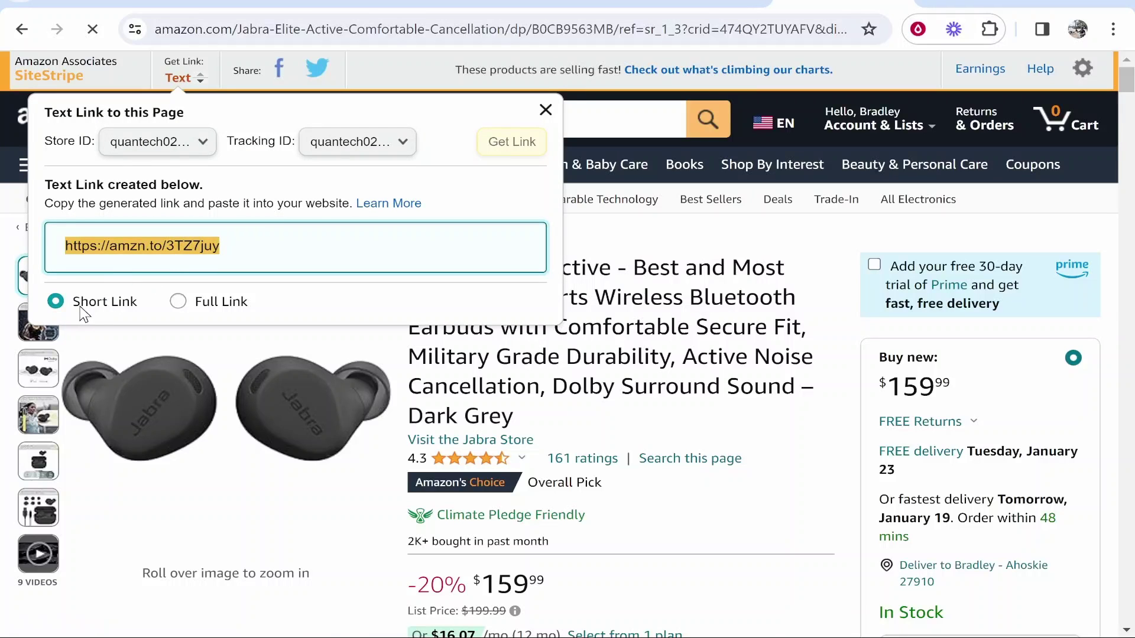
{"action": "right_click", "coordinate": [236, 248]}
{"action": "left_click", "coordinate": [299, 266]}
{"action": "key", "text": "ctrl+shift+Tab"}
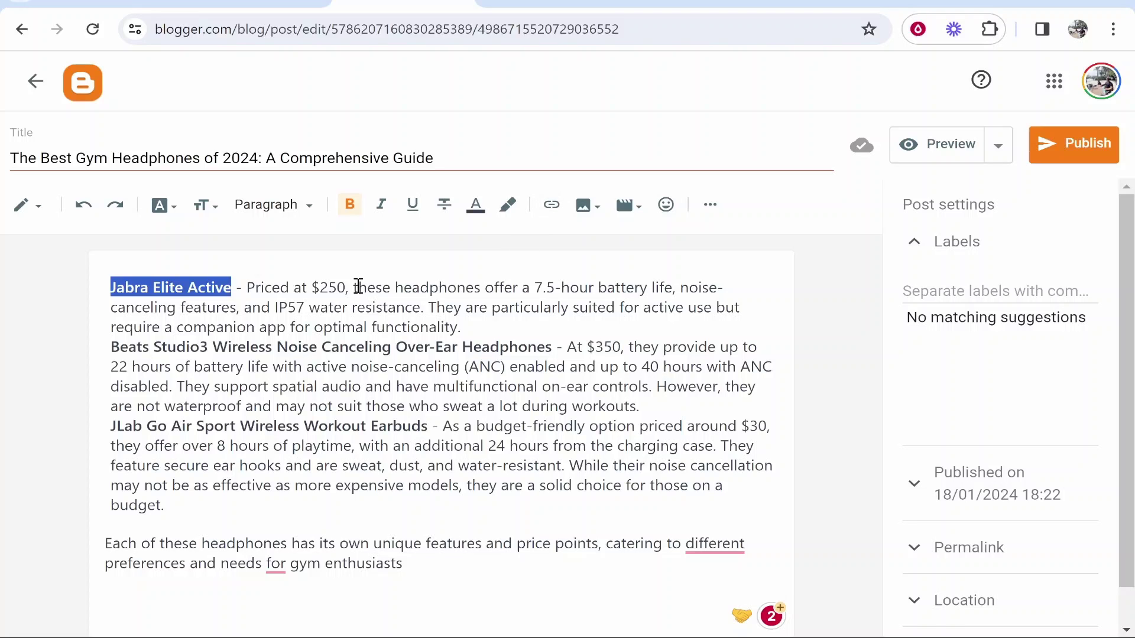
{"action": "left_click", "coordinate": [565, 208]}
{"action": "right_click", "coordinate": [562, 340]}
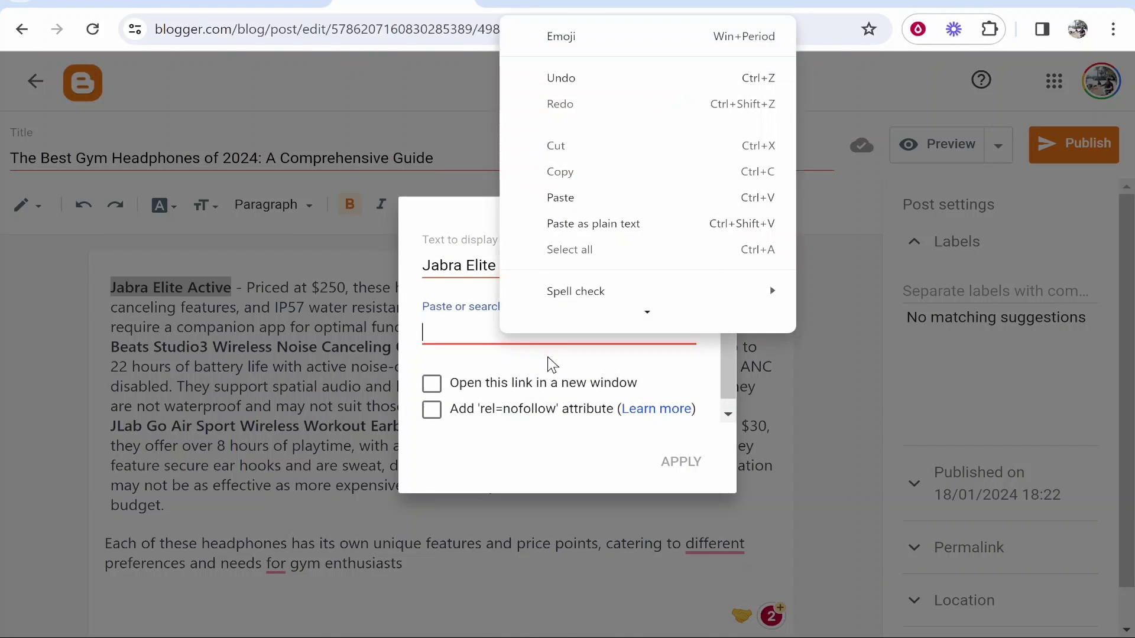
{"action": "left_click", "coordinate": [560, 220]}
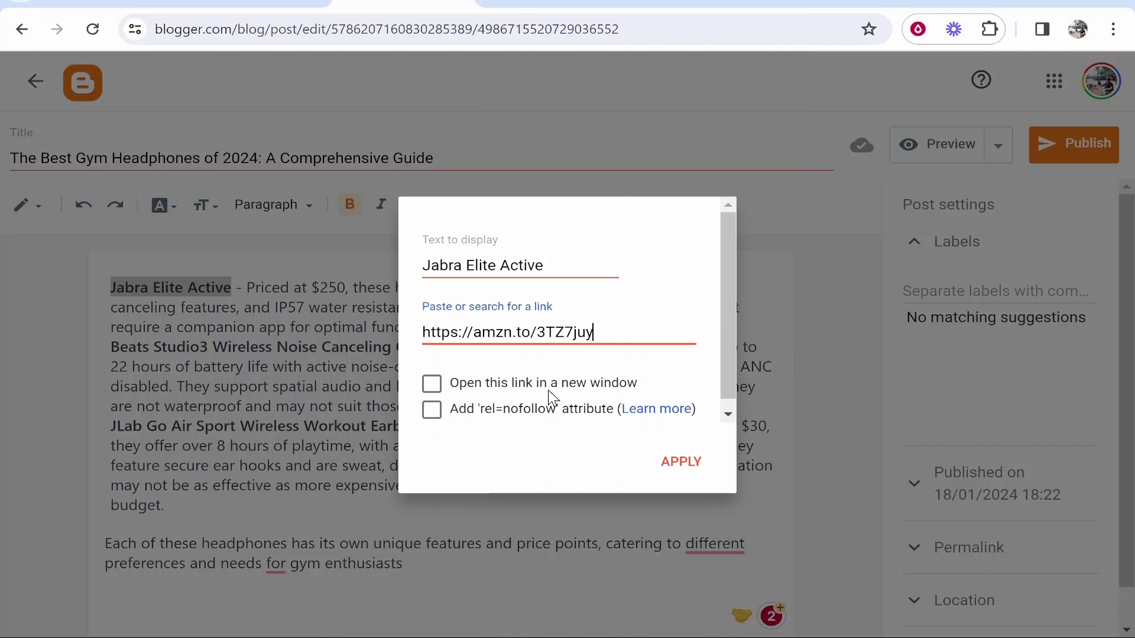
{"action": "left_click", "coordinate": [432, 383]}
{"action": "left_click", "coordinate": [679, 462]}
- Select the second product's name in the post body
{"action": "left_click", "coordinate": [260, 308]}
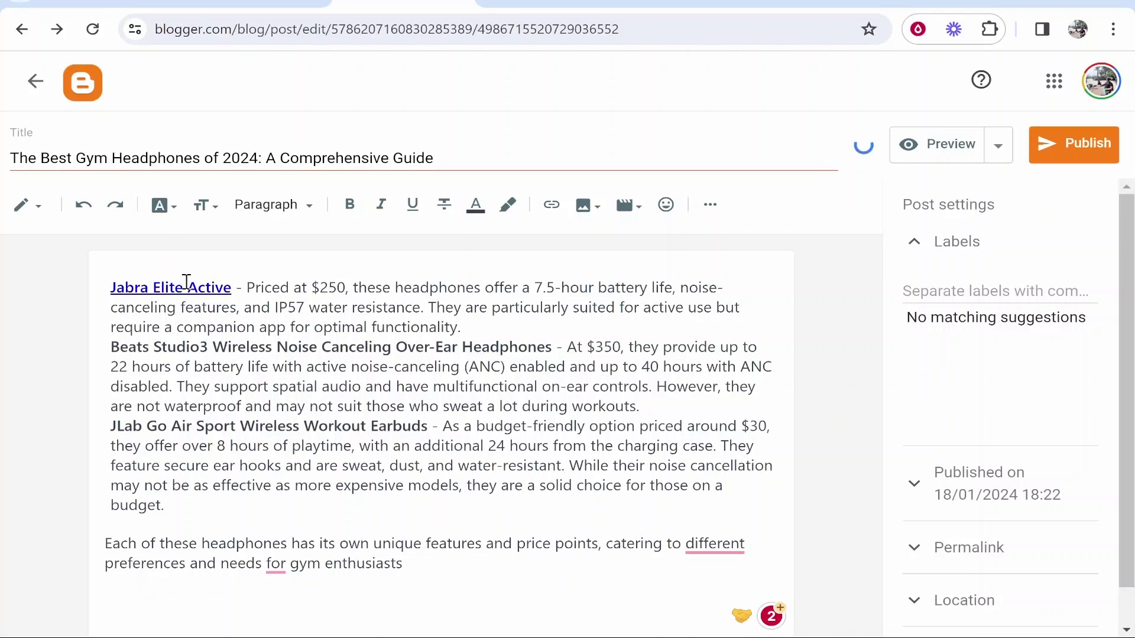
{"action": "left_click_drag", "start_coordinate": [121, 349], "coordinate": [552, 347]}
{"action": "left_click", "coordinate": [253, 465]}
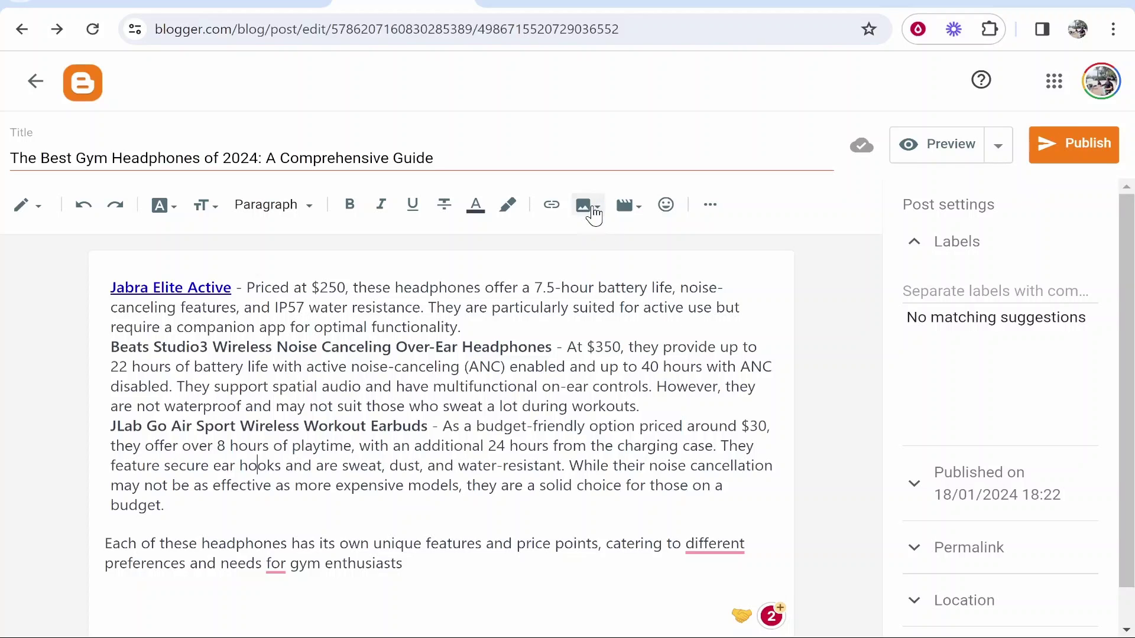
- Publish 'The Best Gym Headphones of 2024' post and confirm it in the Publish post? dialog
{"action": "scroll", "coordinate": [924, 575], "scroll_direction": "down", "scroll_amount": 1}
{"action": "left_click", "coordinate": [928, 612]}
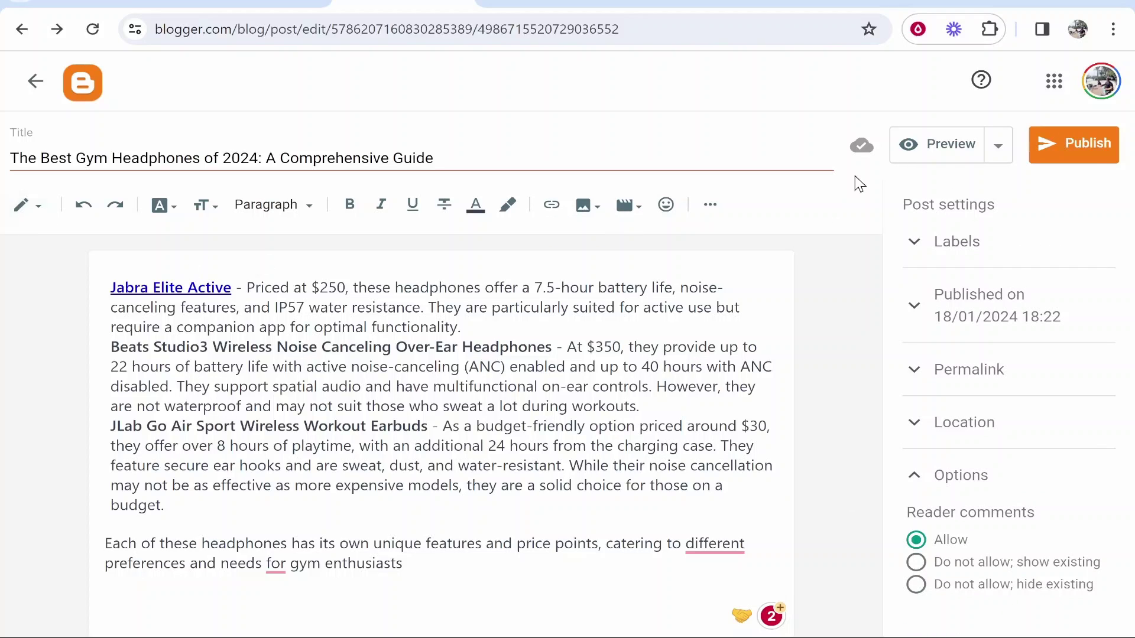
{"action": "left_click", "coordinate": [1066, 150]}
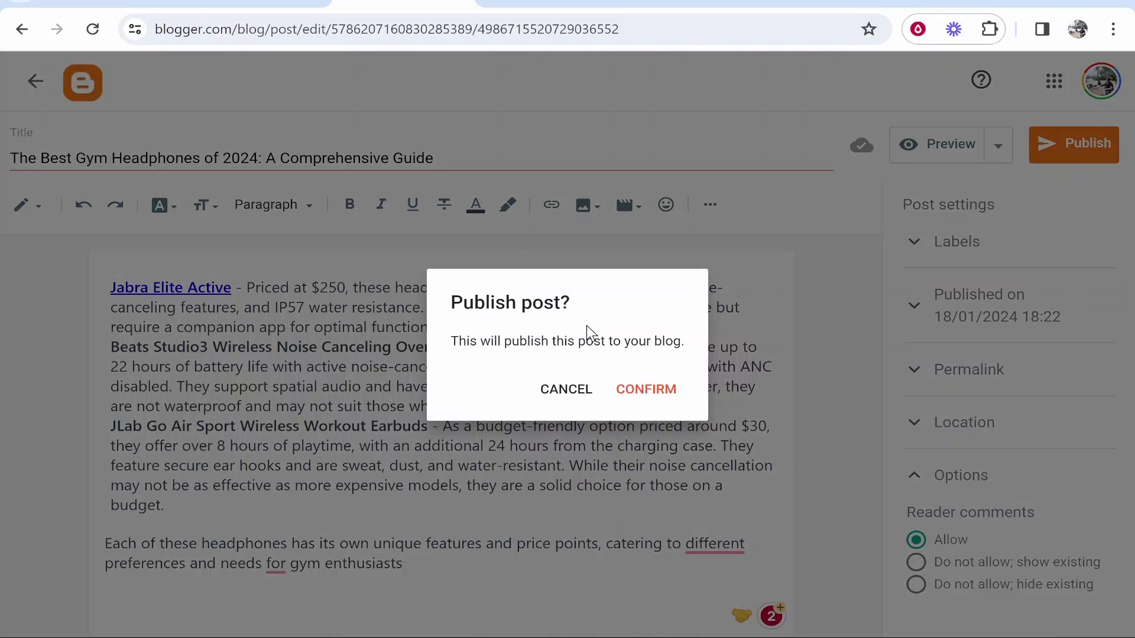
{"action": "left_click", "coordinate": [645, 386]}
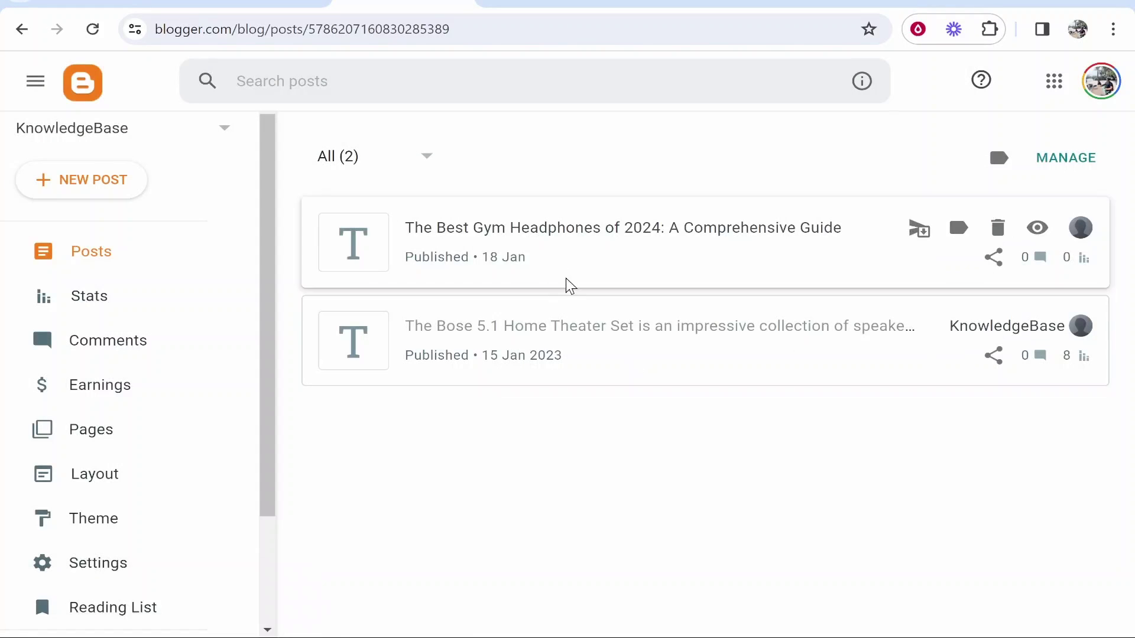
- Open the live KnowledgeBase blog and the published gym headphones post
{"action": "scroll", "coordinate": [37, 423], "scroll_direction": "down", "scroll_amount": 3}
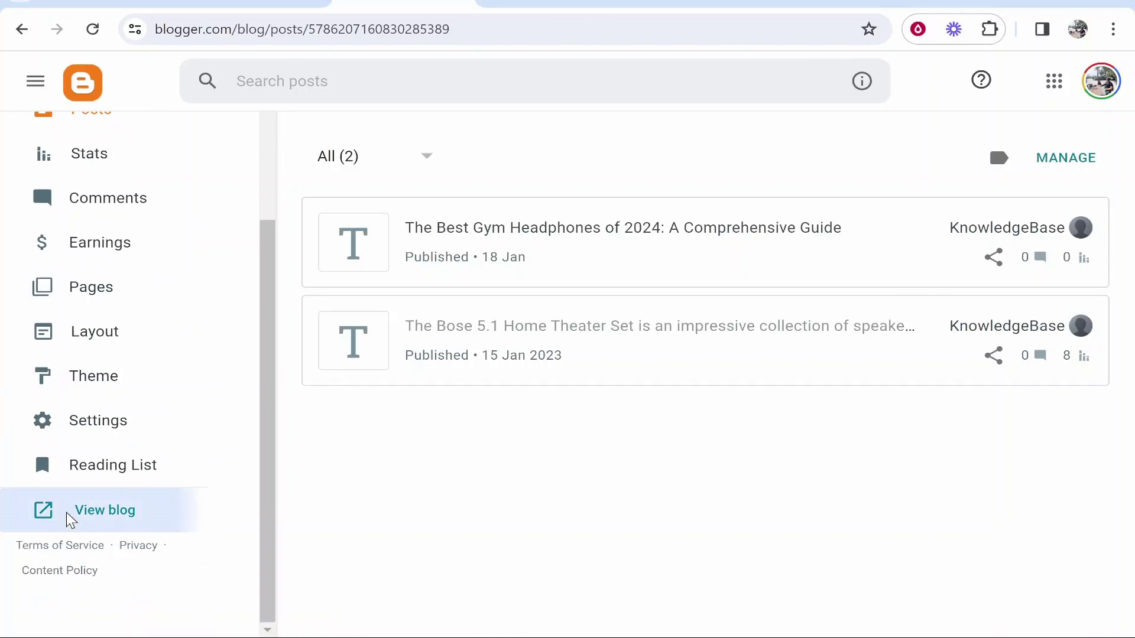
{"action": "left_click", "coordinate": [35, 518]}
{"action": "left_click", "coordinate": [450, 155]}
{"action": "scroll", "coordinate": [525, 299], "scroll_direction": "down", "scroll_amount": 5}
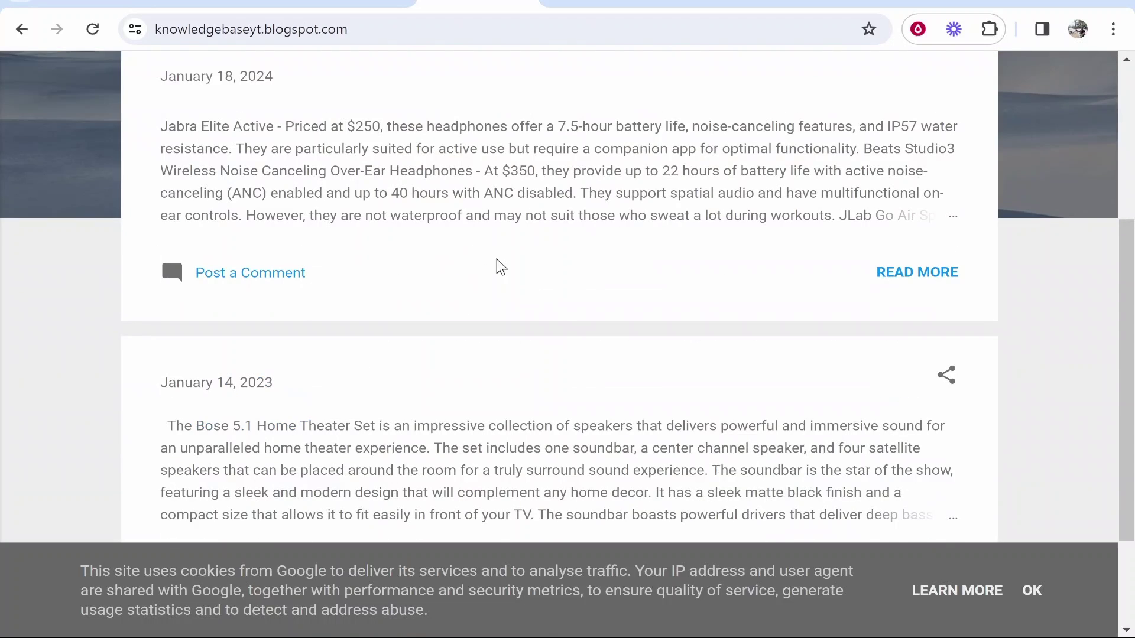
{"action": "scroll", "coordinate": [626, 301], "scroll_direction": "up", "scroll_amount": 5}
{"action": "left_click", "coordinate": [652, 285]}
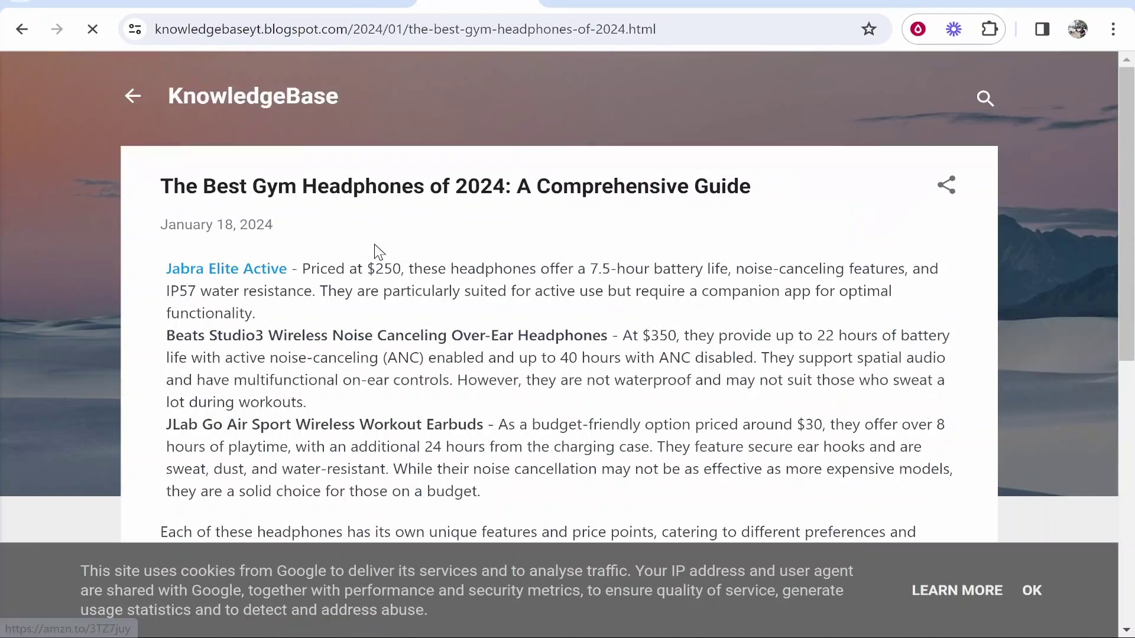
- Verify the Jabra Elite Active link opens its Amazon product page, then return to the post
{"action": "left_click", "coordinate": [215, 273]}
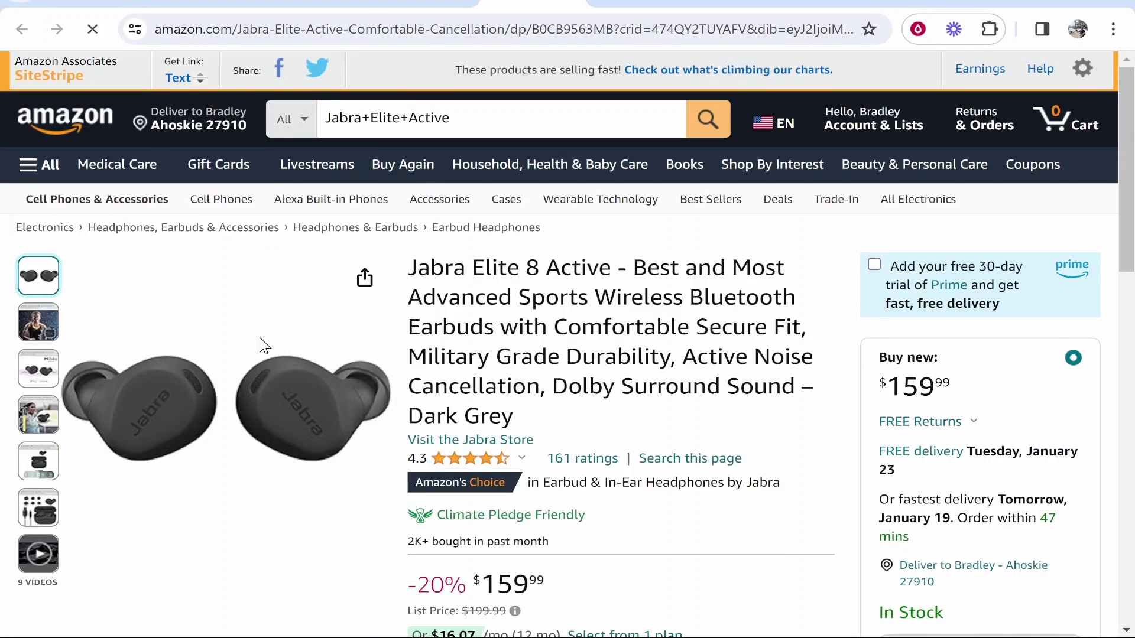
{"action": "left_click_drag", "start_coordinate": [409, 275], "coordinate": [626, 417]}
{"action": "left_click", "coordinate": [503, 258]}
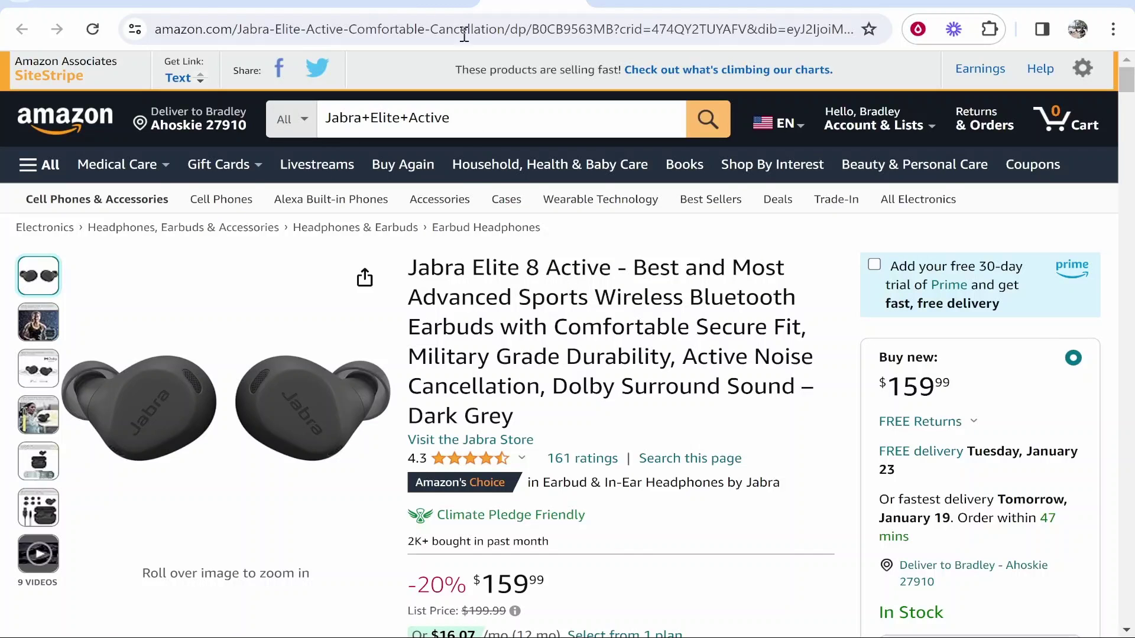
{"action": "left_click", "coordinate": [425, 3]}
{"action": "scroll", "coordinate": [366, 228], "scroll_direction": "down", "scroll_amount": 2}
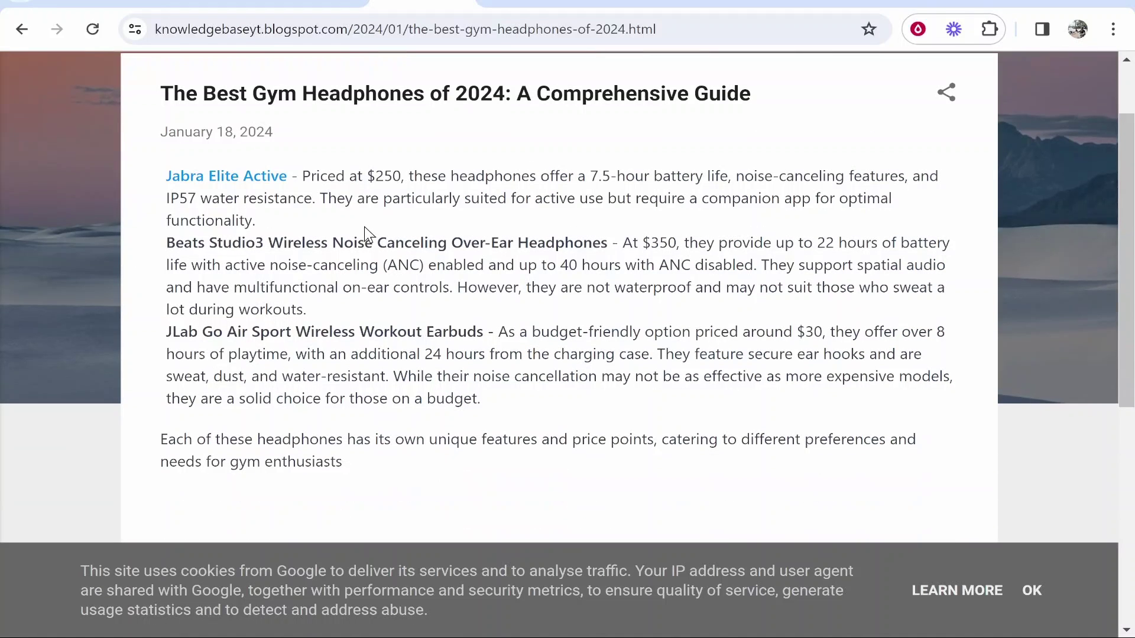